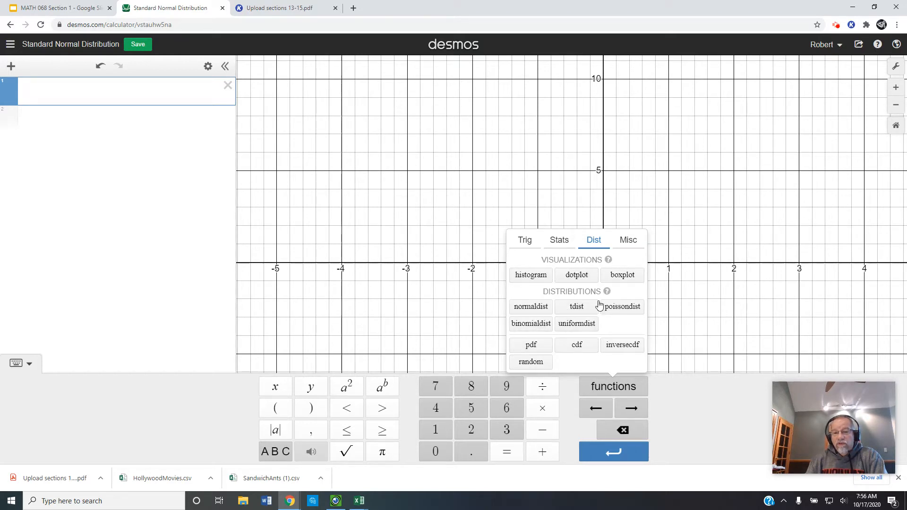
Graph a normal distribution in the first expression with mean 0 and standard deviation 1
left_click(537, 307)
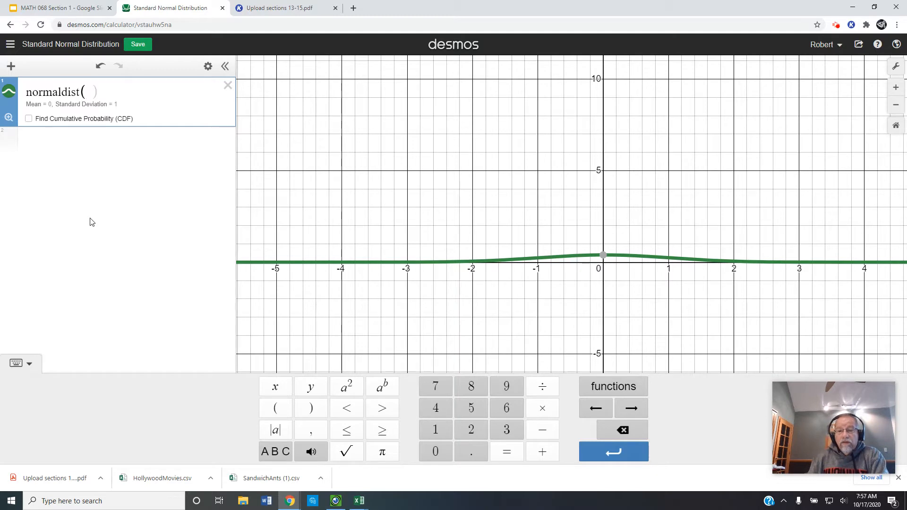
left_click(9, 118)
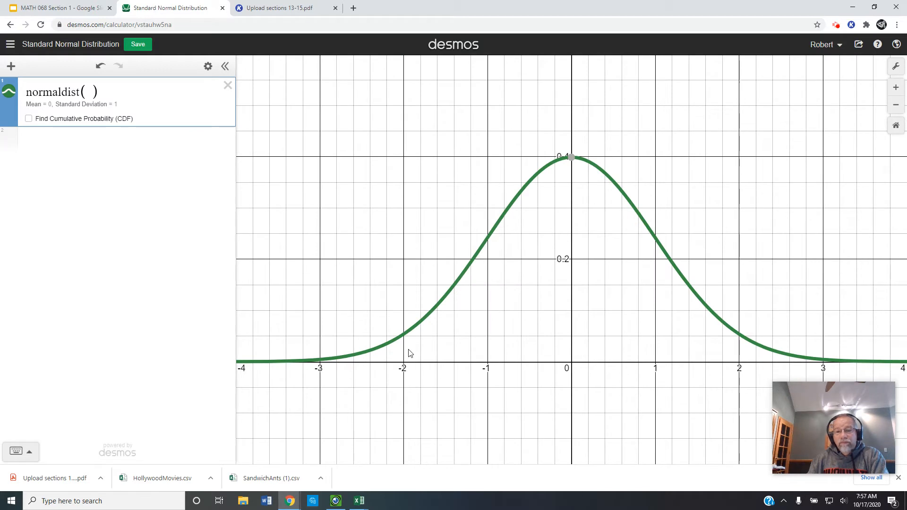
left_click(87, 93)
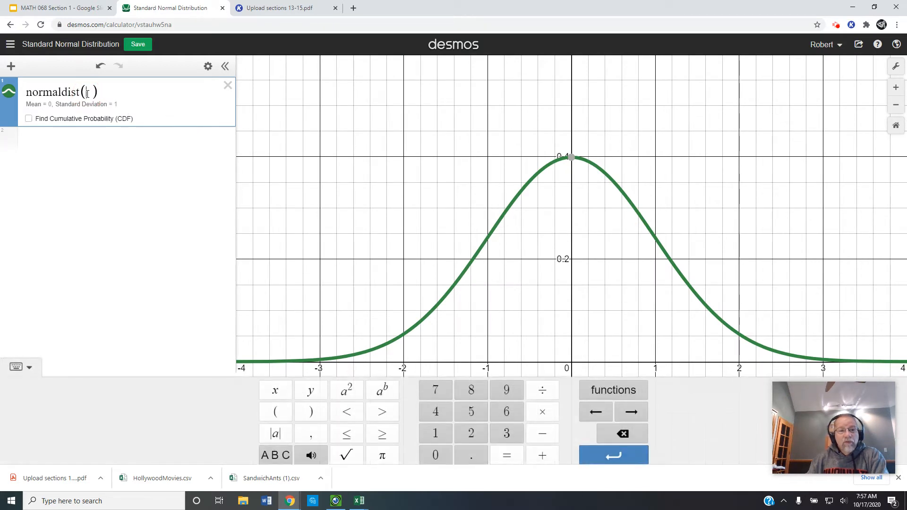
type("0,1")
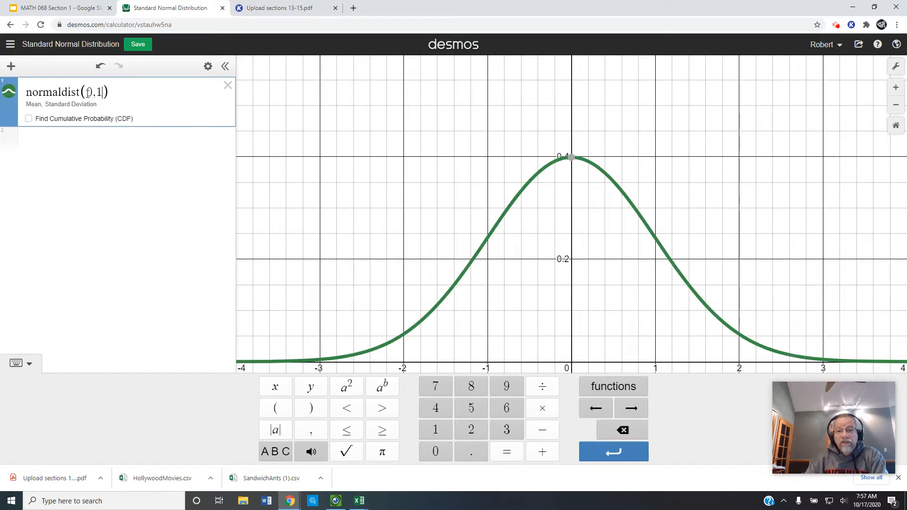
left_click_drag(751, 261, 750, 220)
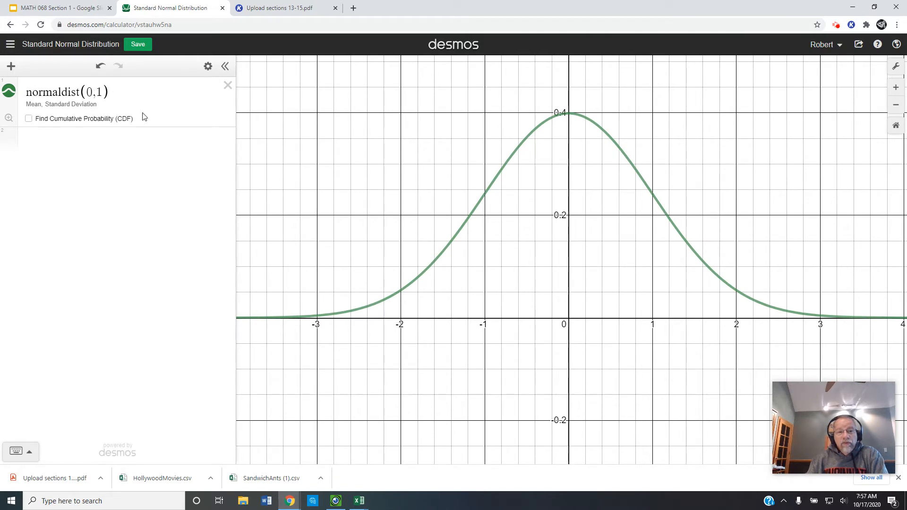
Find the cumulative probability of the standard normal distribution from a minimum of -2 to a maximum of 2
left_click(28, 119)
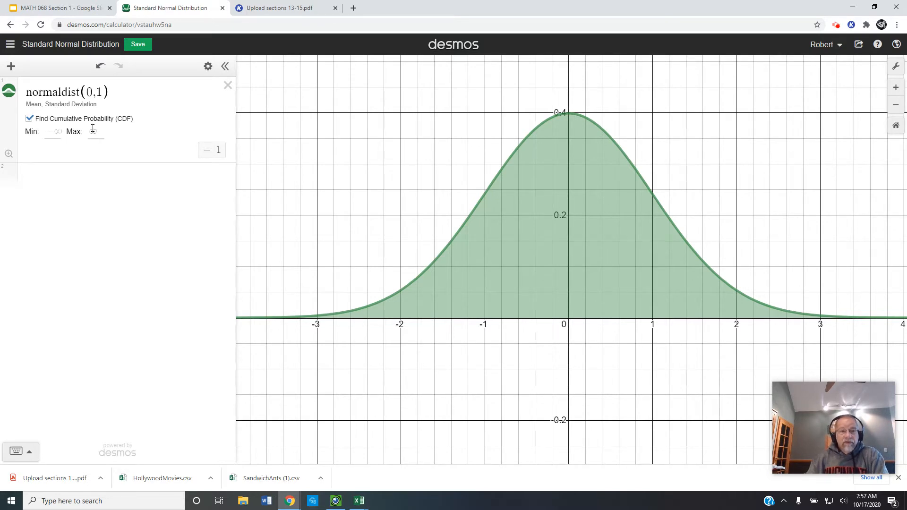
left_click(60, 134)
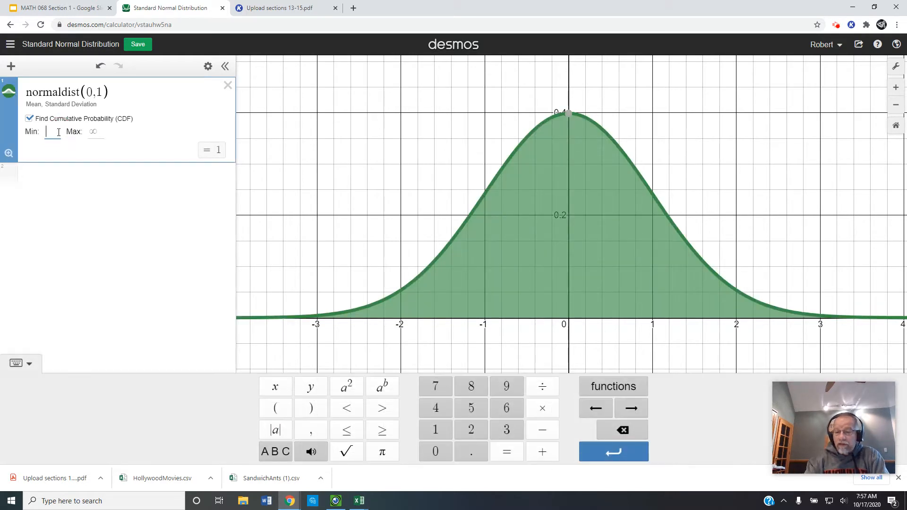
type("-2")
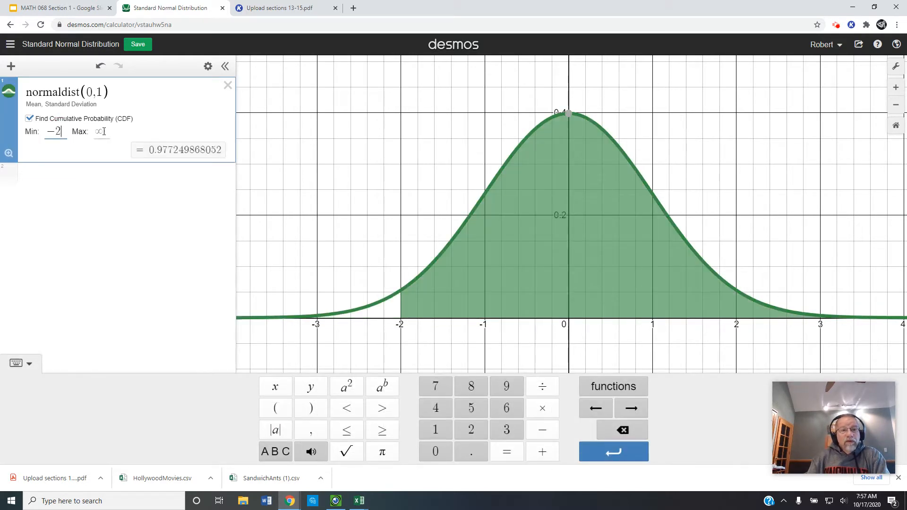
left_click(103, 131)
type("2")
key("Return")
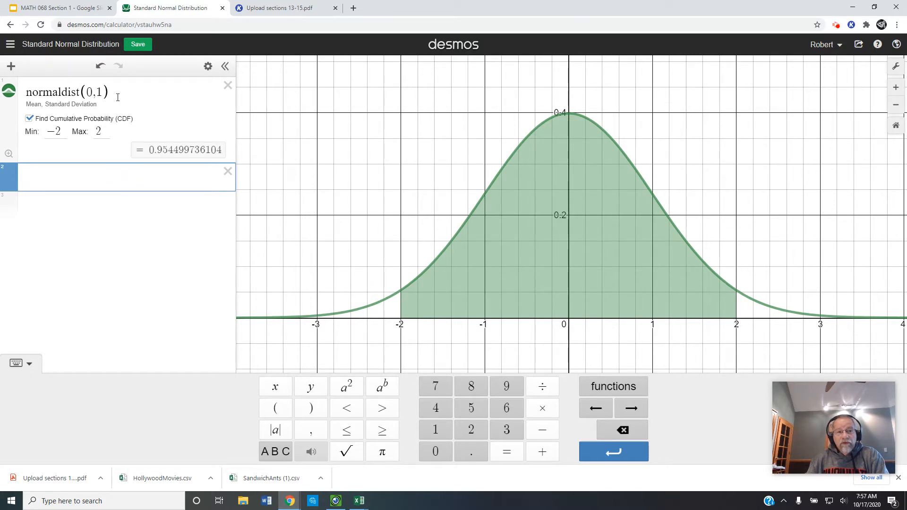
Copy normaldist(0,1) into the second expression and hide the first expression's graph
left_click_drag(118, 90, 21, 95)
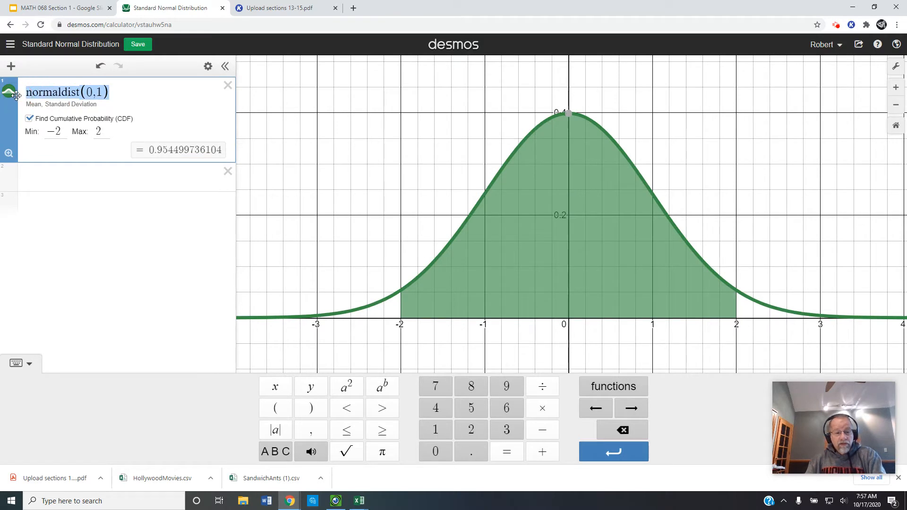
key("ctrl+c")
left_click(41, 170)
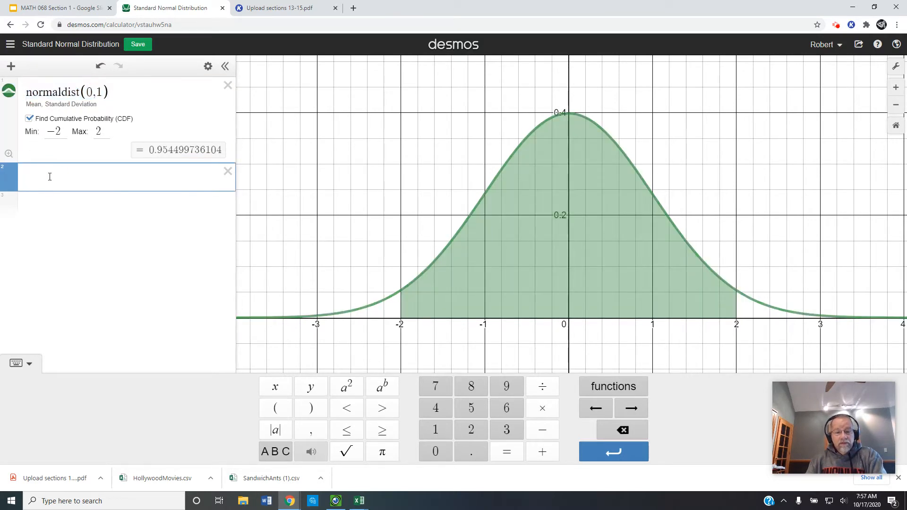
key("ctrl+v")
left_click(9, 91)
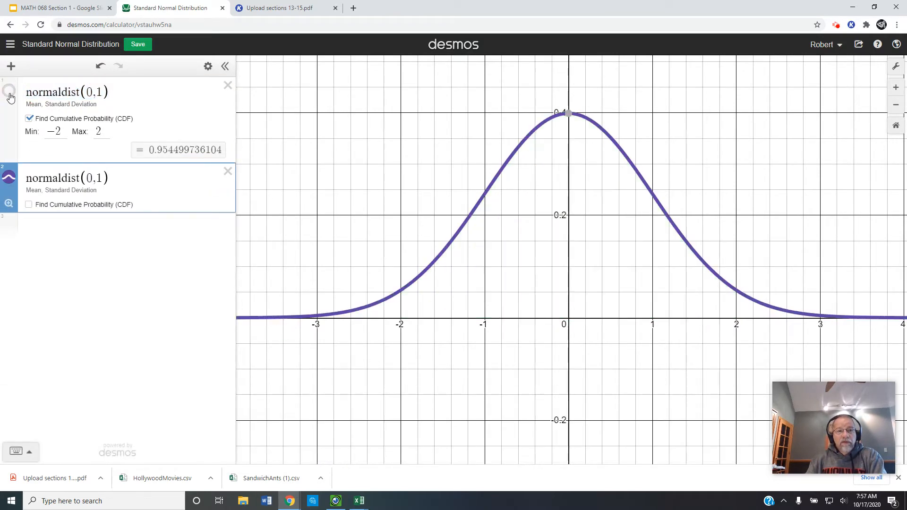
Set the second distribution's mean to 6 and its standard deviation to 2
left_click(95, 182)
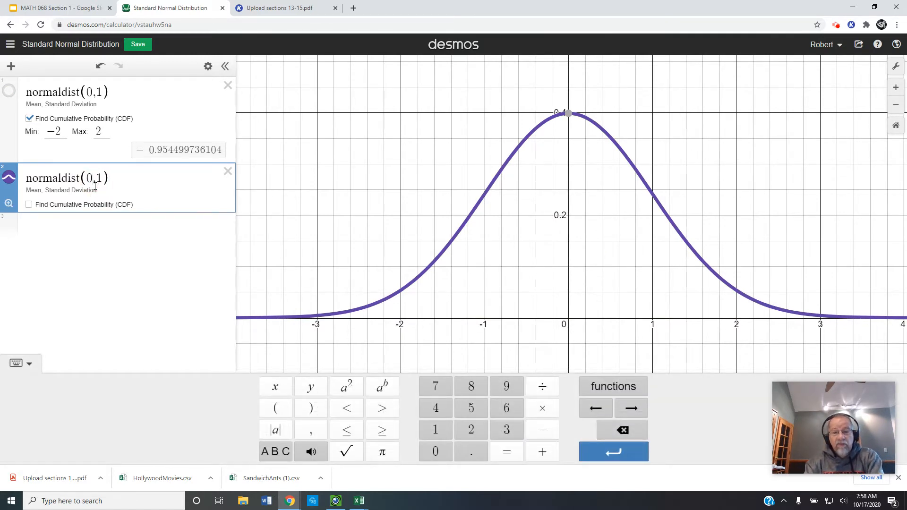
key("BackSpace")
type("6")
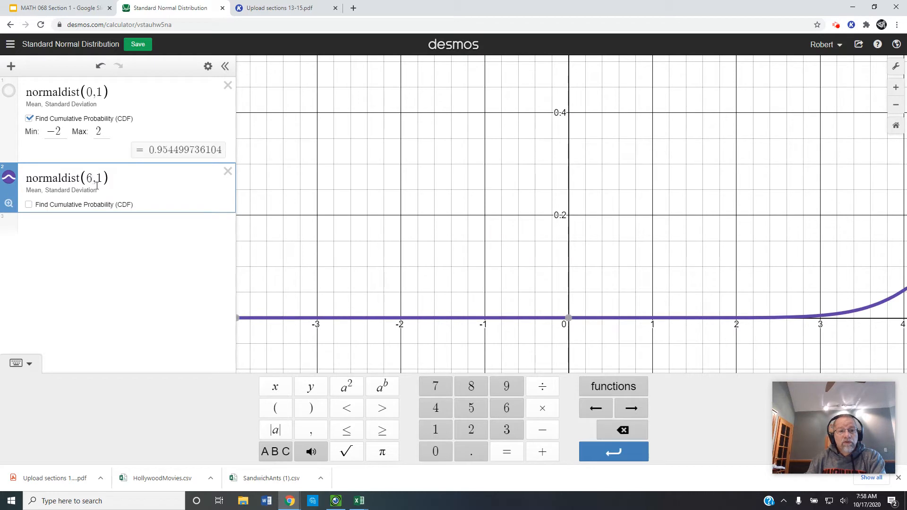
double_click(100, 178)
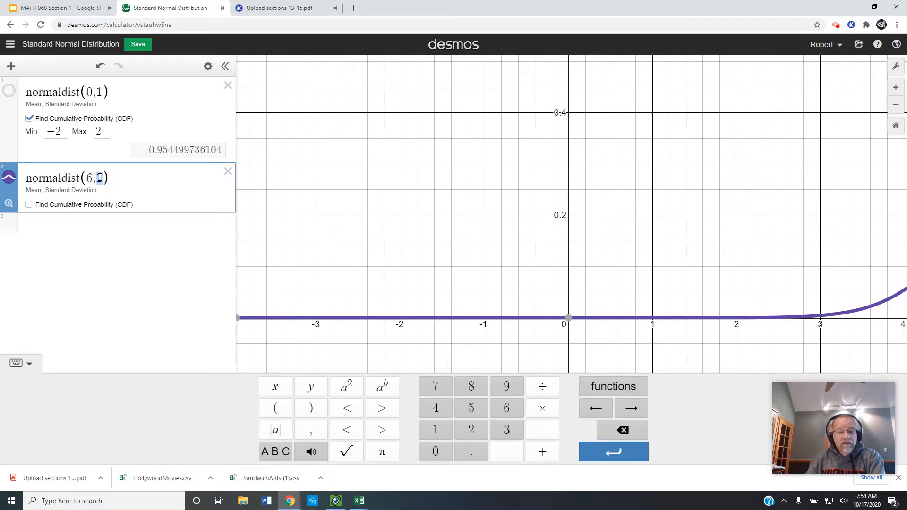
type("2")
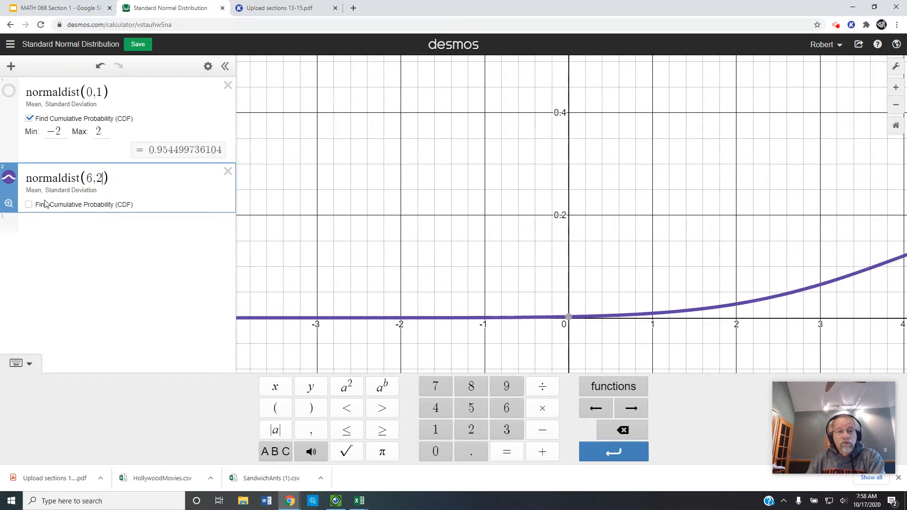
left_click(9, 207)
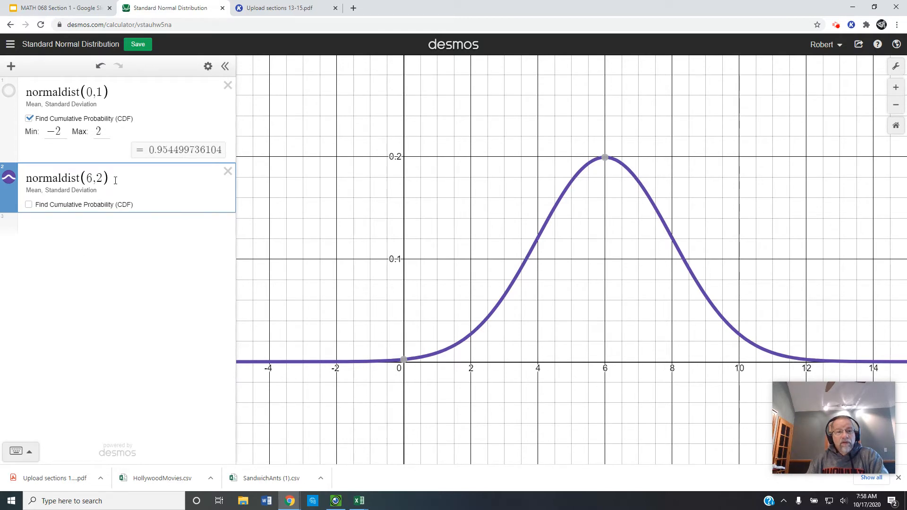
Copy normaldist(6,2) into the third expression and set the copy's mean to 8
left_click_drag(116, 180, 27, 182)
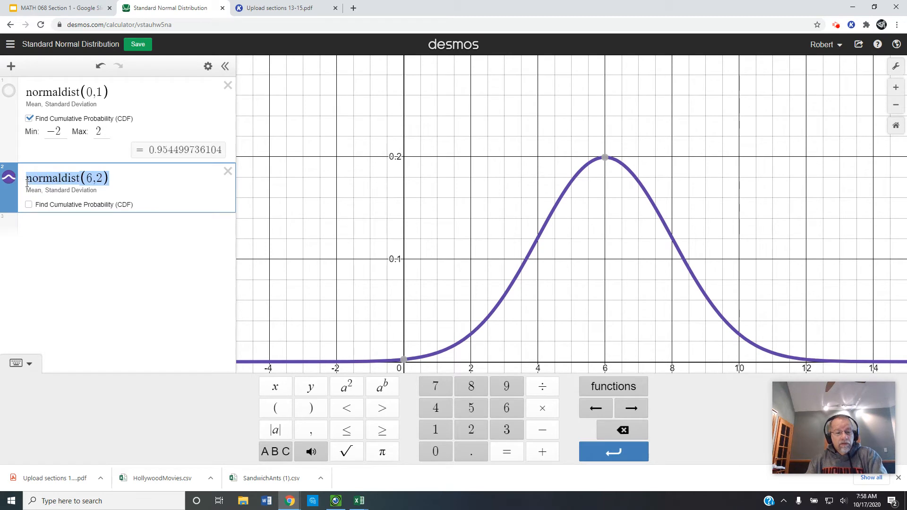
left_click(64, 225)
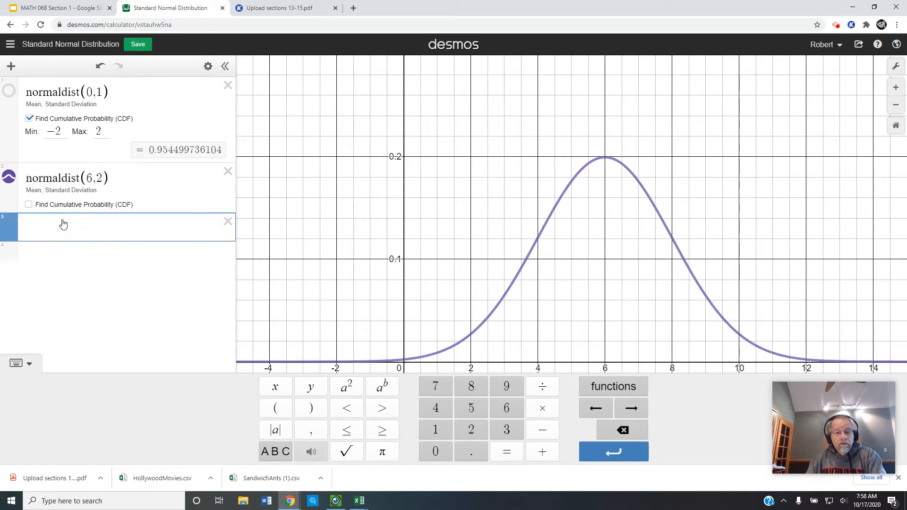
key("ctrl+v")
double_click(91, 228)
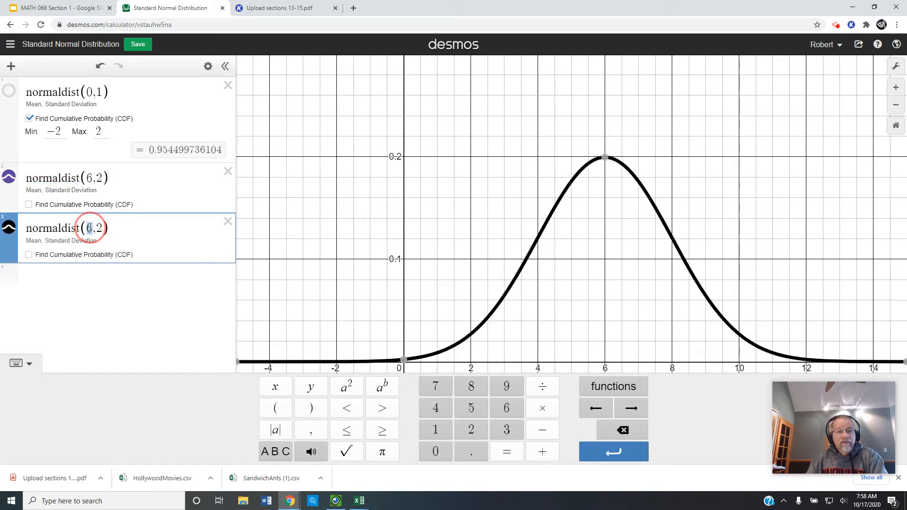
type("8")
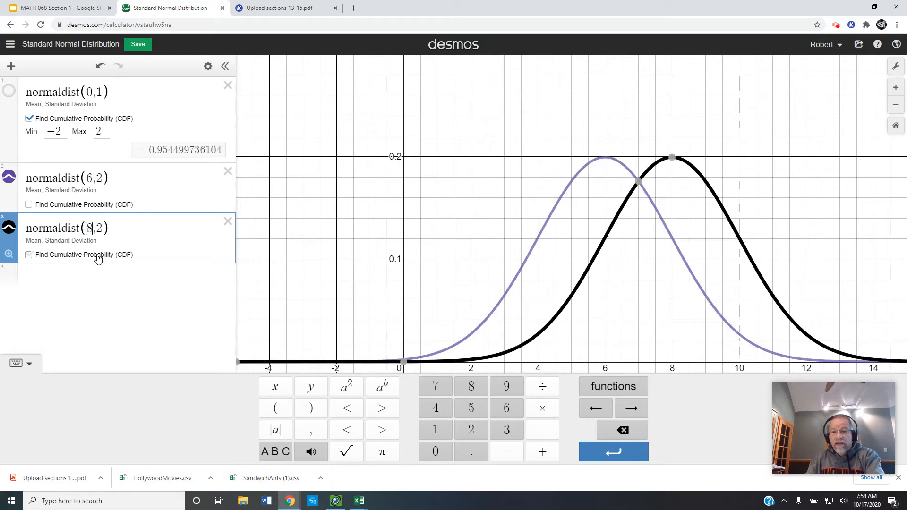
Paste the copied normal distribution into the fourth expression and set its mean to 4
left_click(117, 276)
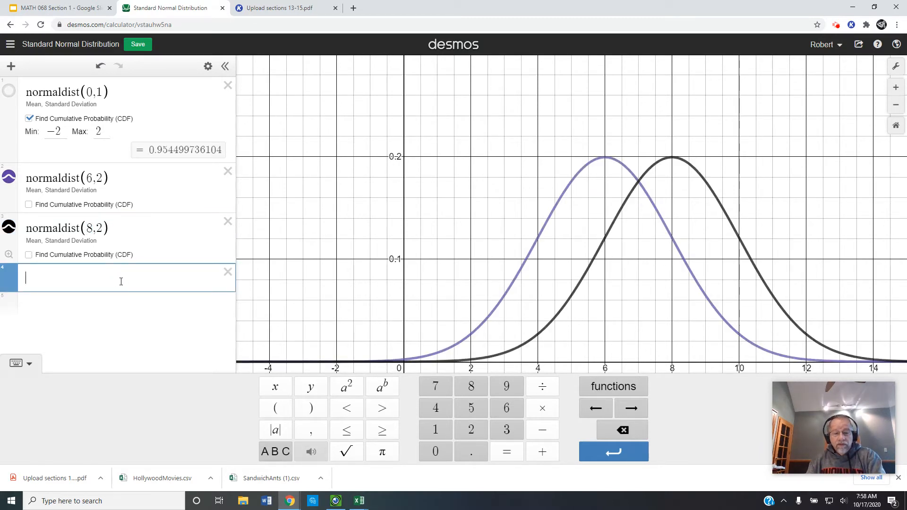
key("ctrl+v")
left_click(92, 278)
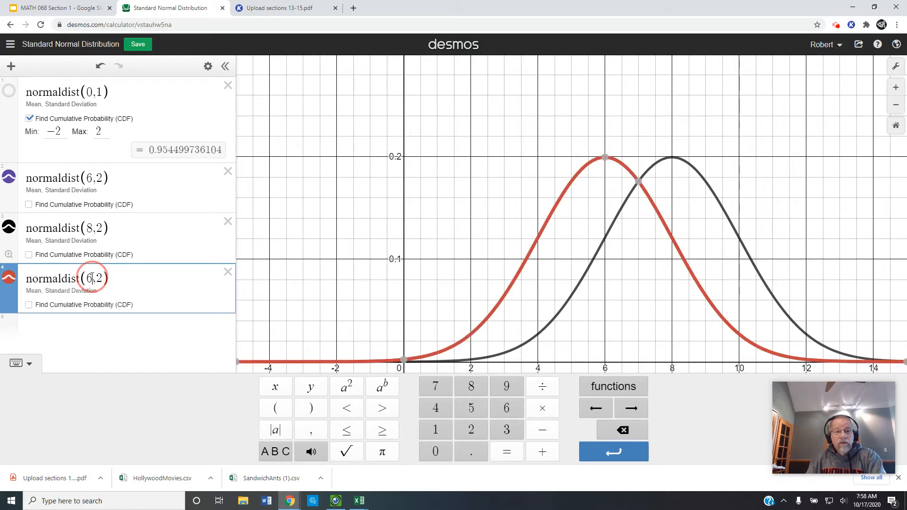
double_click(90, 279)
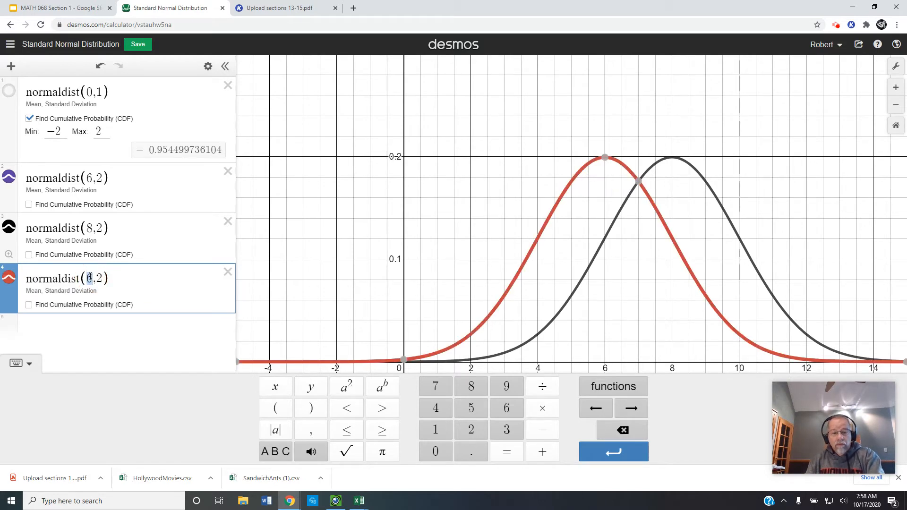
type("4")
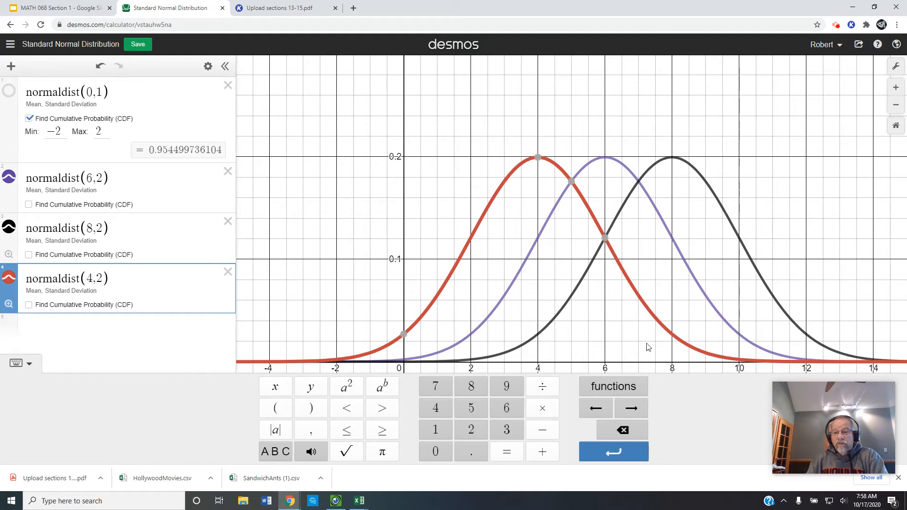
scroll(501, 294, "down", 3)
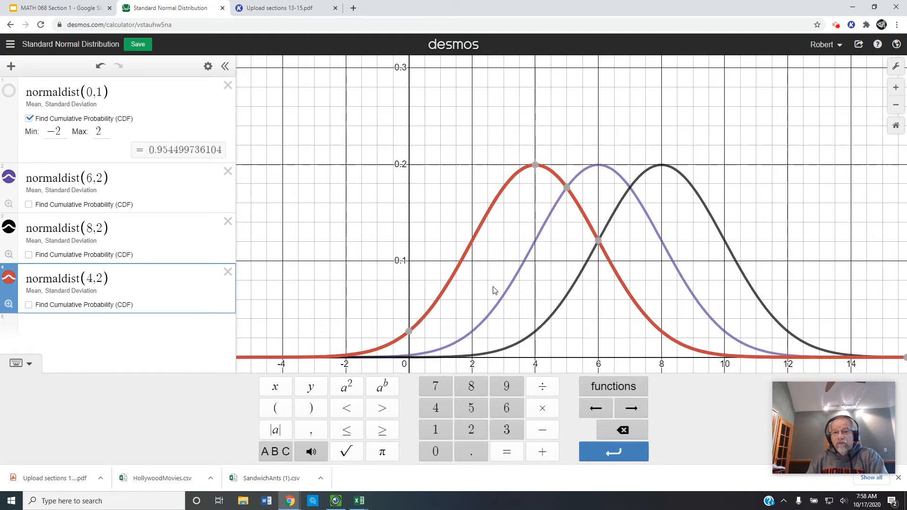
left_click(784, 199)
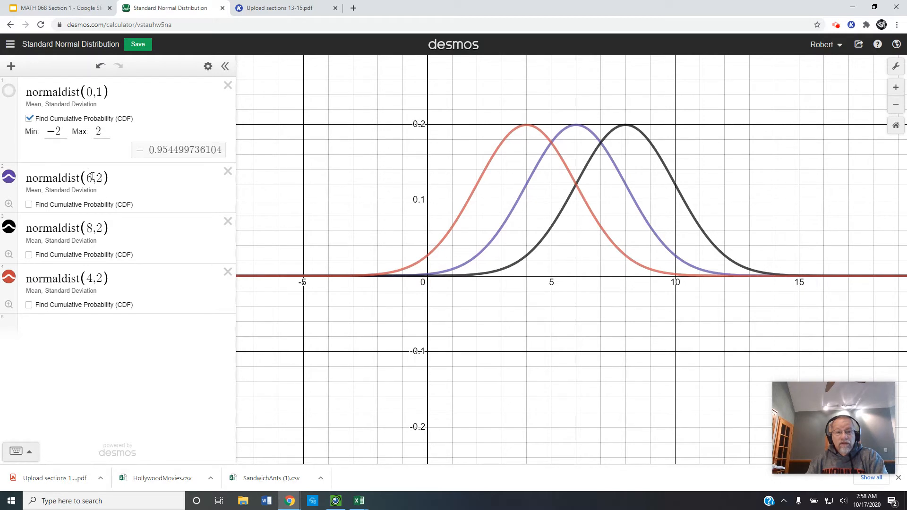
Set the means of the third and fourth distributions to 6
double_click(88, 228)
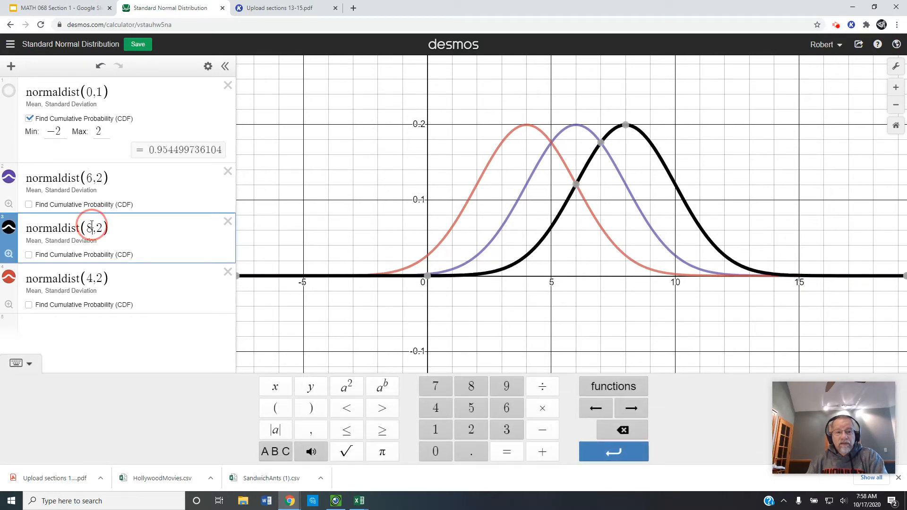
type("6")
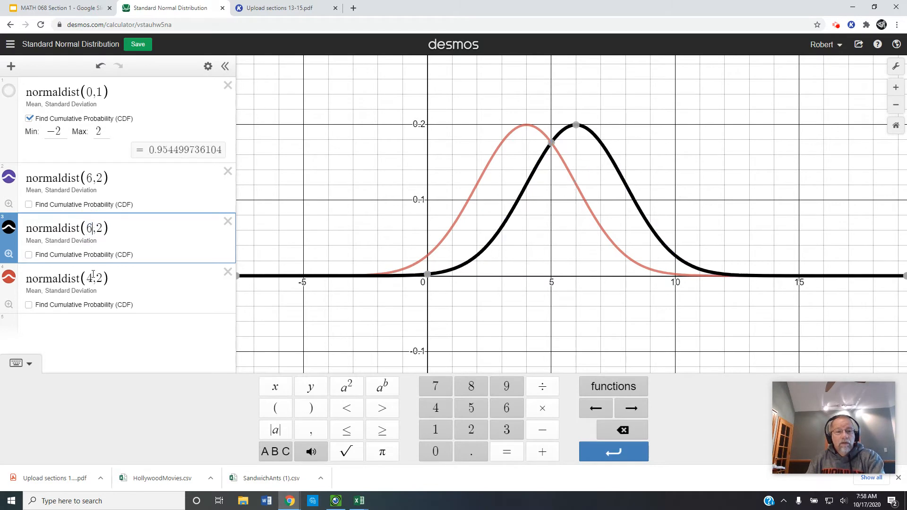
left_click(91, 278)
double_click(91, 277)
type("6")
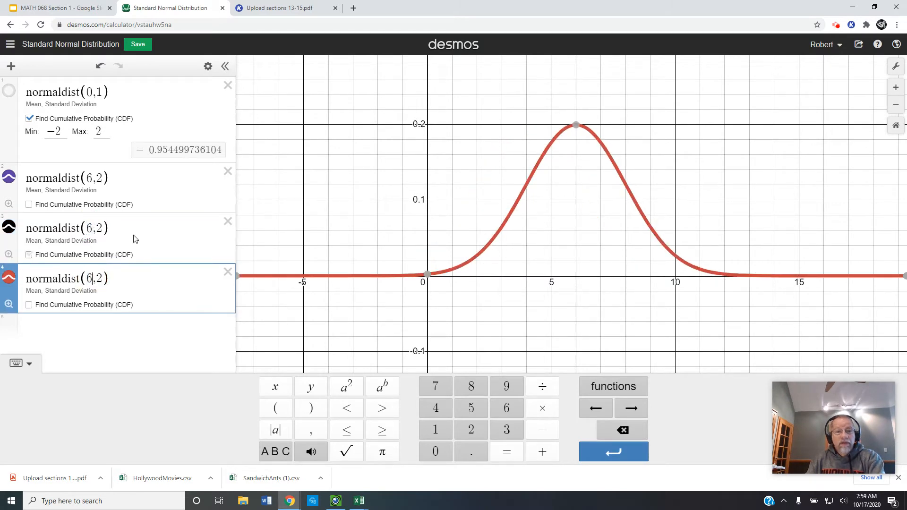
Set the standard deviation of the second distribution to 1 and that of the fourth to 3
double_click(98, 178)
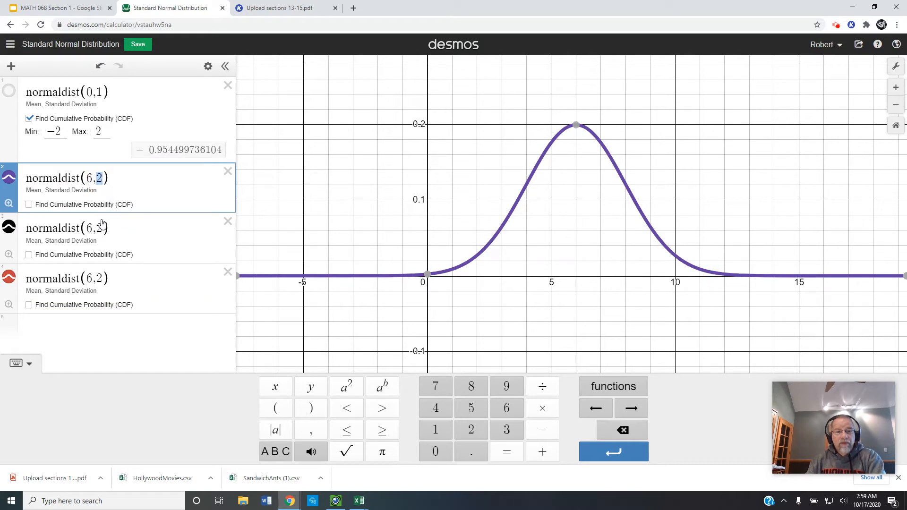
type("1")
left_click(99, 277)
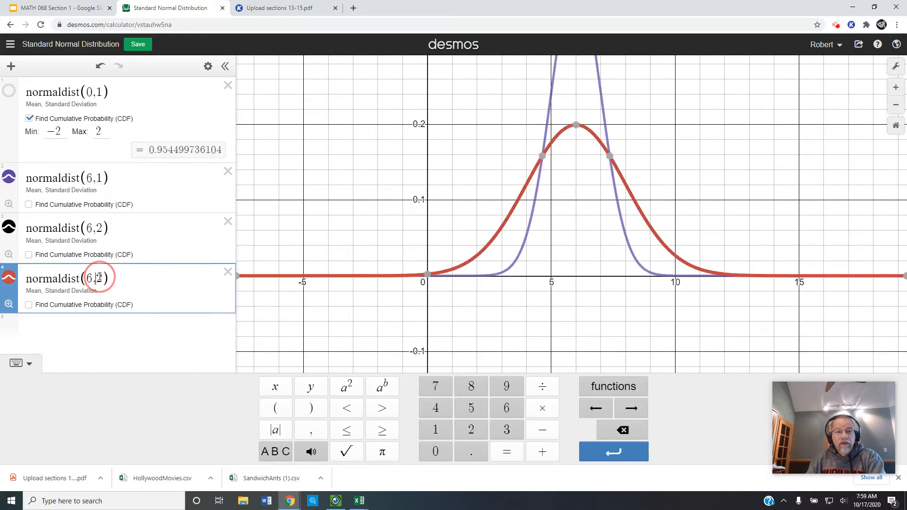
double_click(99, 277)
type("3")
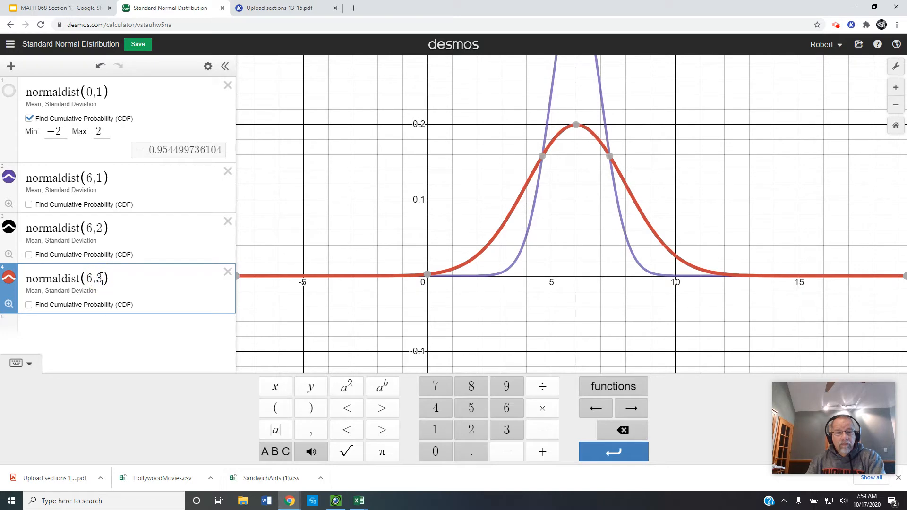
left_click(8, 303)
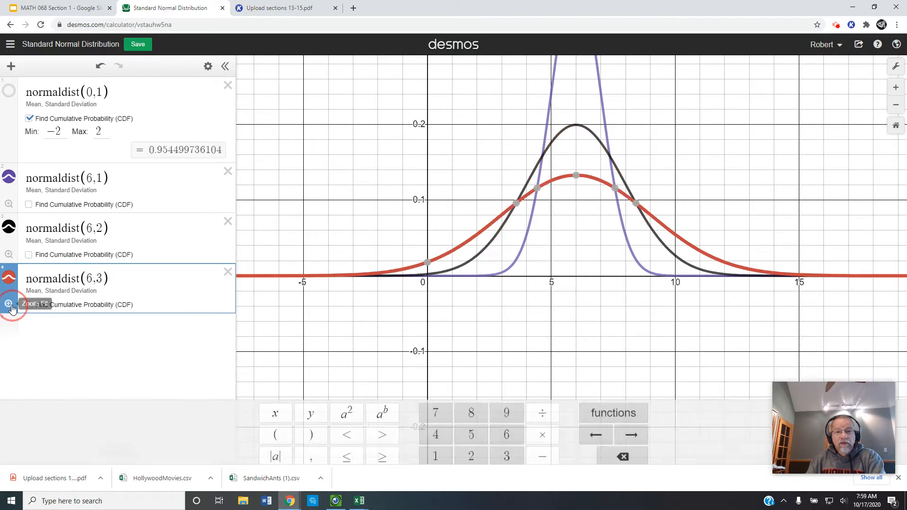
left_click(9, 206)
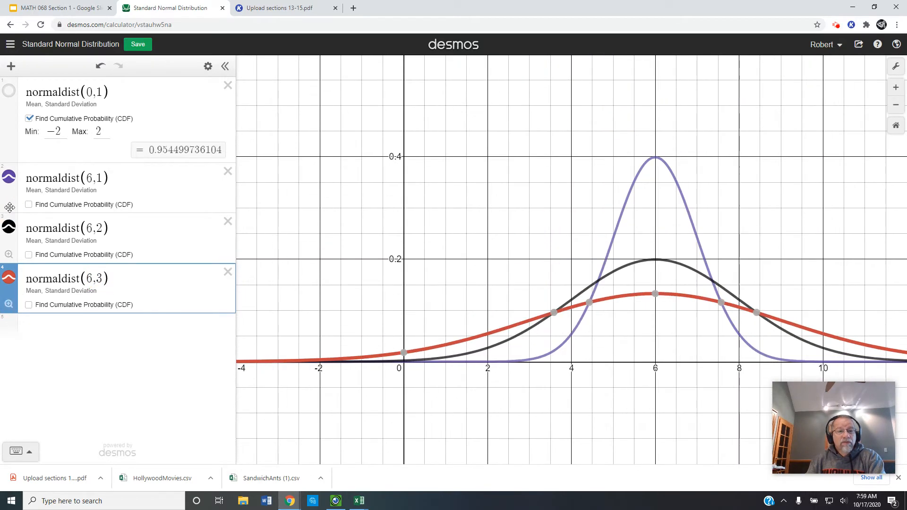
Find the cumulative probability of the three mean-6 distributions, and turn it back off for standard deviations 2 and 3
left_click_drag(705, 389, 574, 350)
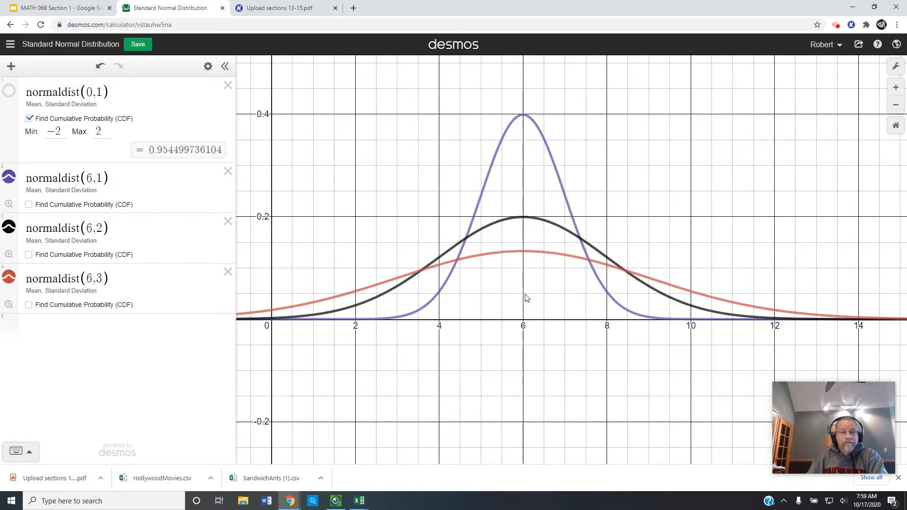
left_click(28, 205)
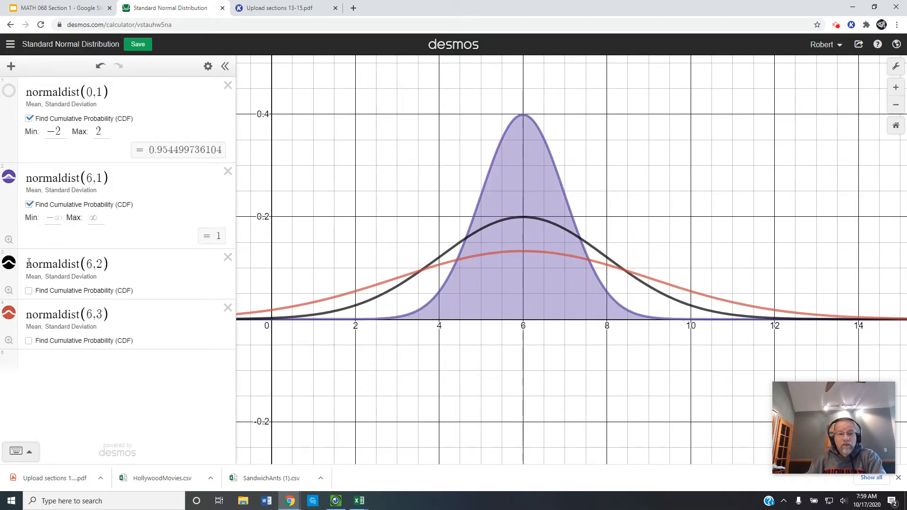
left_click(29, 291)
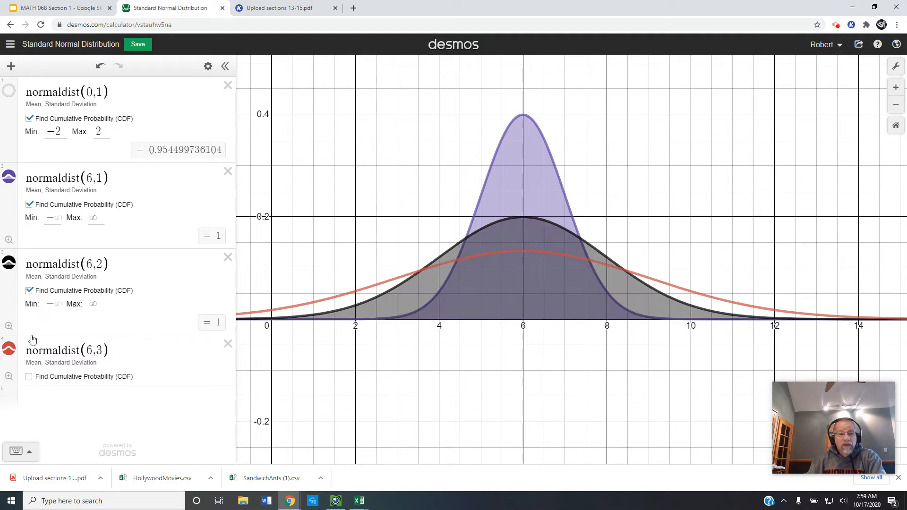
left_click(29, 376)
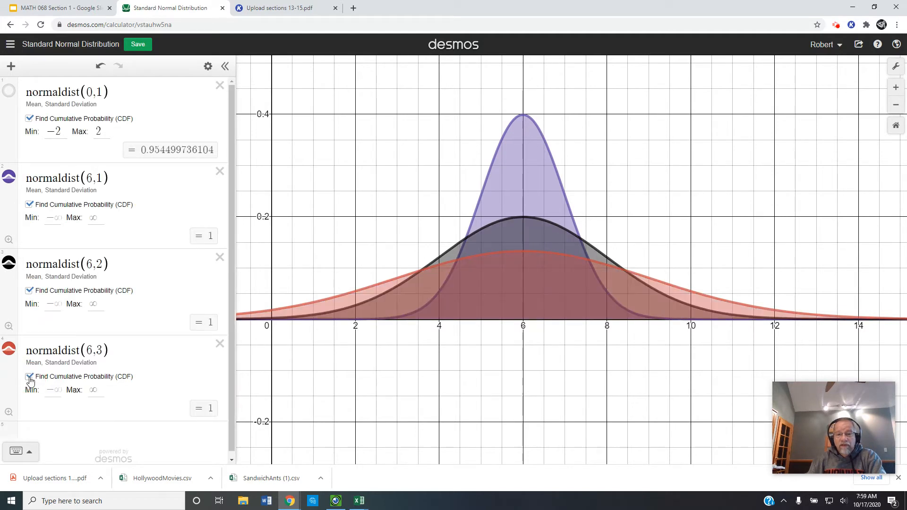
left_click(29, 377)
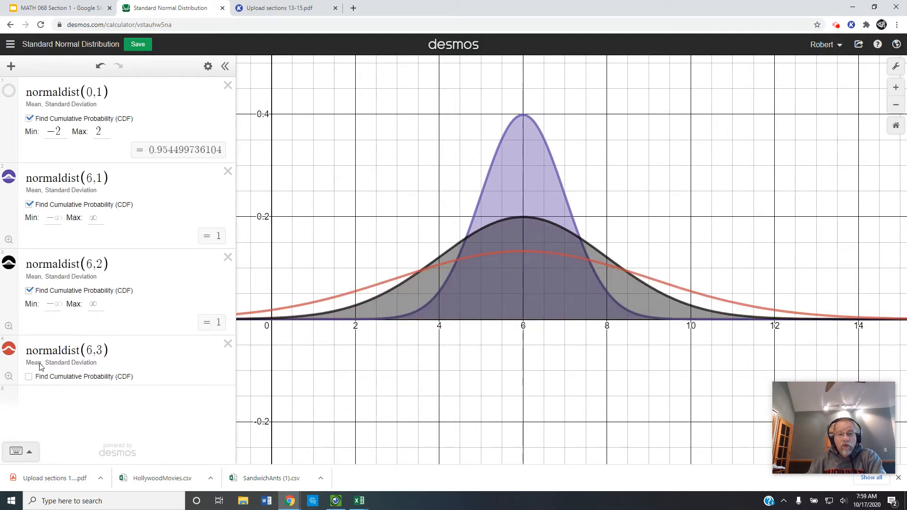
left_click(29, 291)
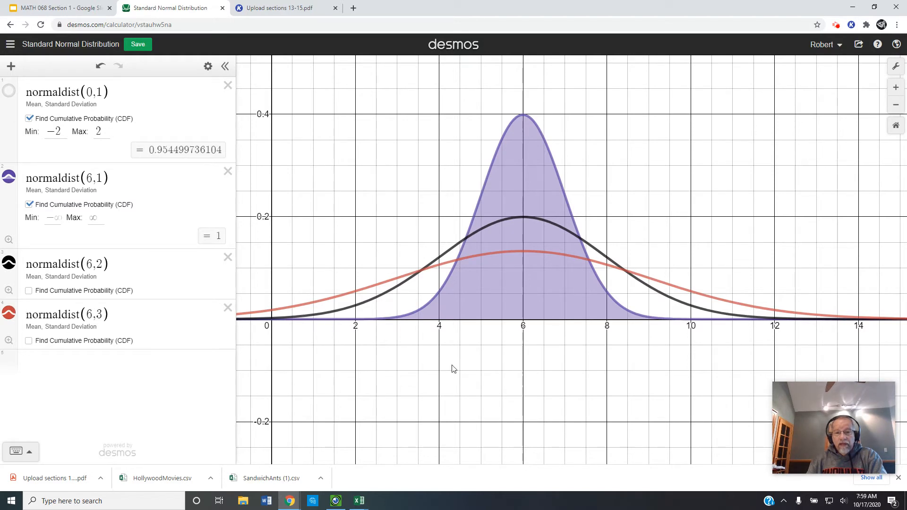
Delete all four normal distribution expressions from the calculator
left_click_drag(453, 368, 506, 358)
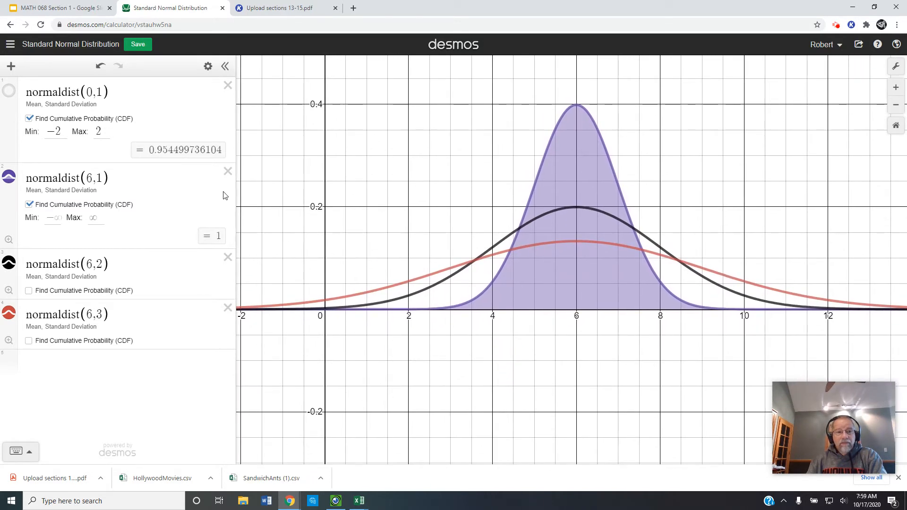
left_click(228, 86)
left_click(229, 86)
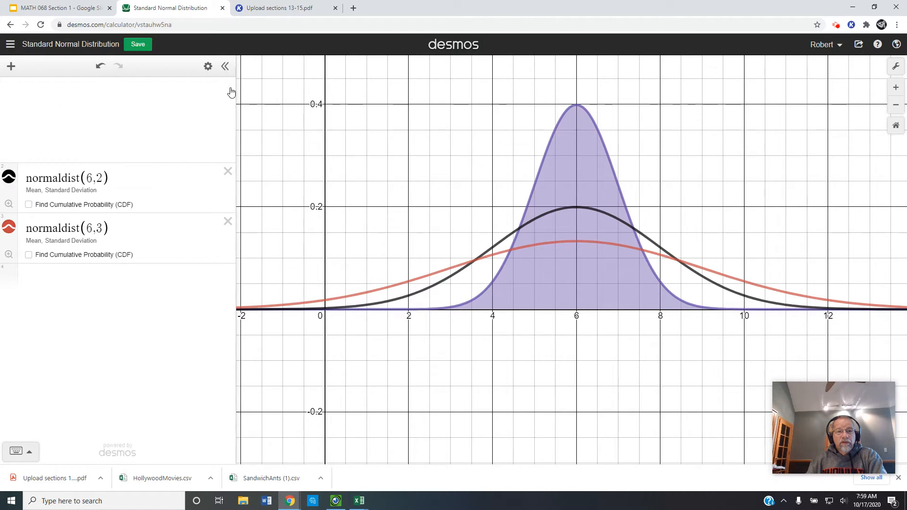
left_click(229, 87)
left_click(228, 87)
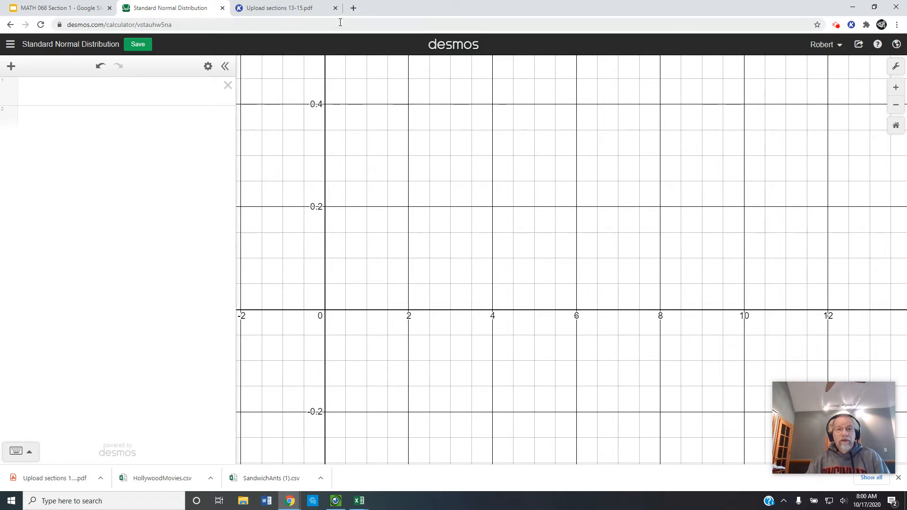
Read Student Exercise 1 in Upload sections 13-15.pdf and graph its curve in Desmos with normaldist(10,4)
left_click(298, 8)
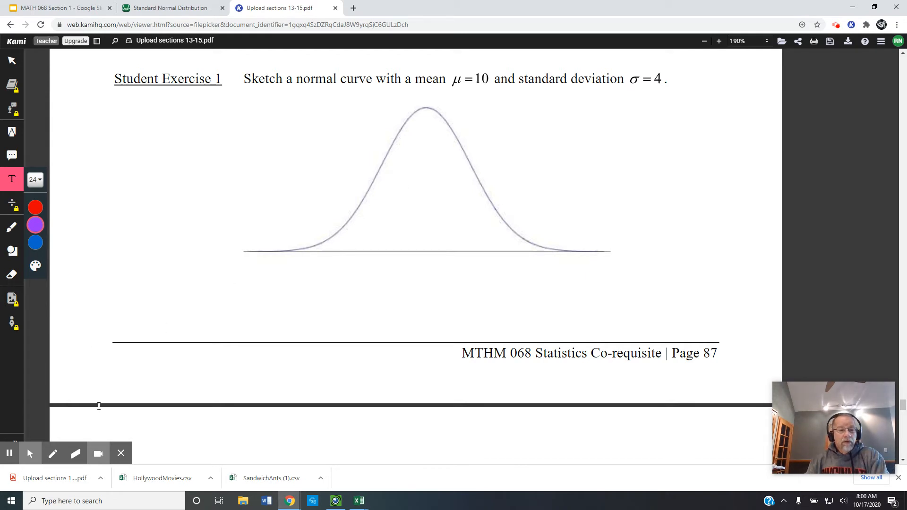
left_click(177, 8)
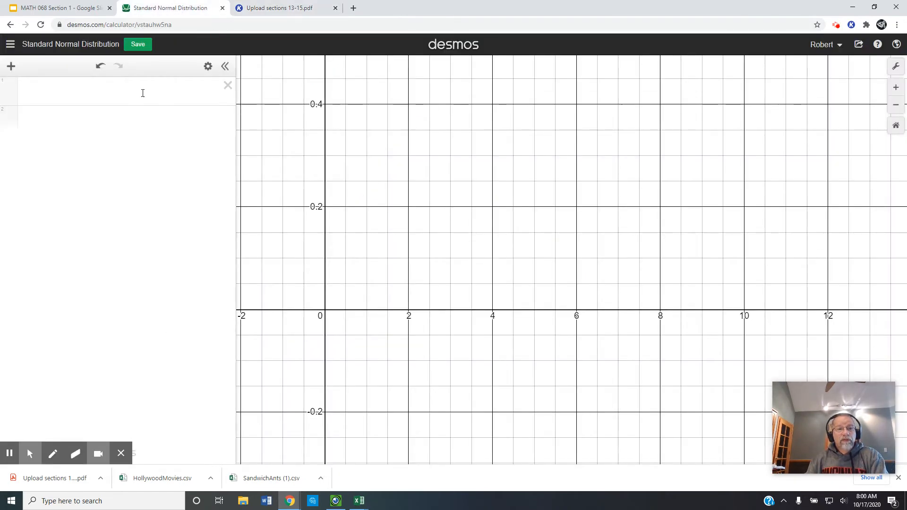
left_click(142, 92)
type("n")
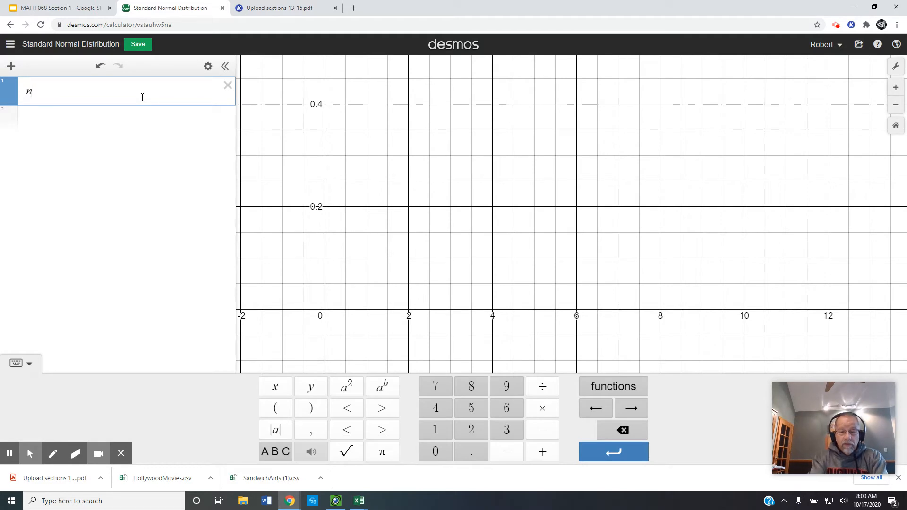
type("ormal")
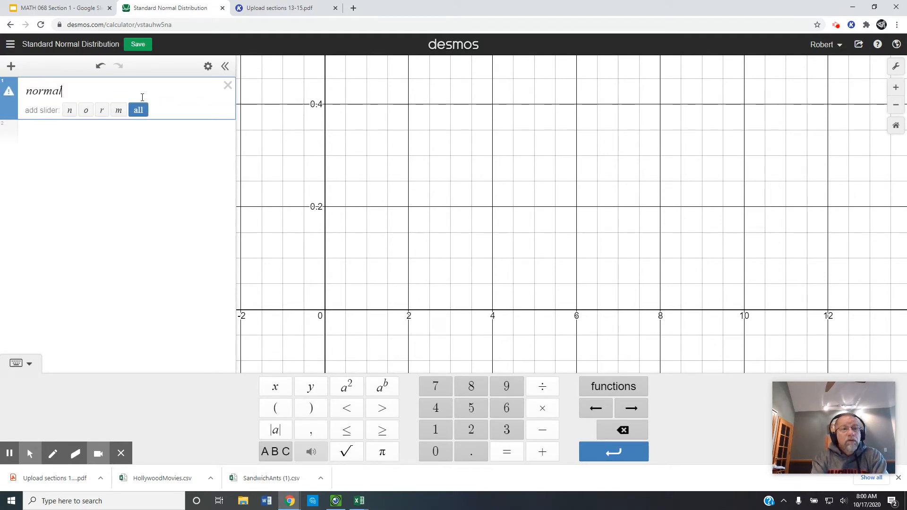
type("dist")
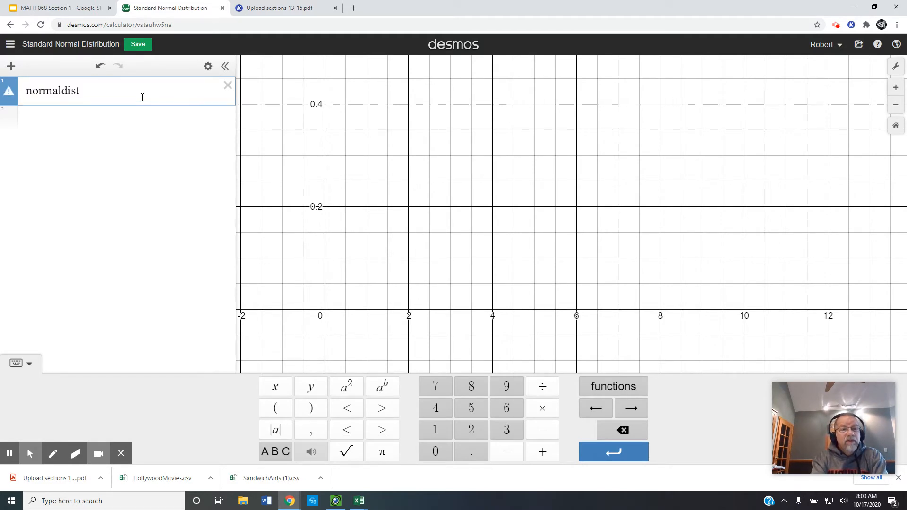
type("(")
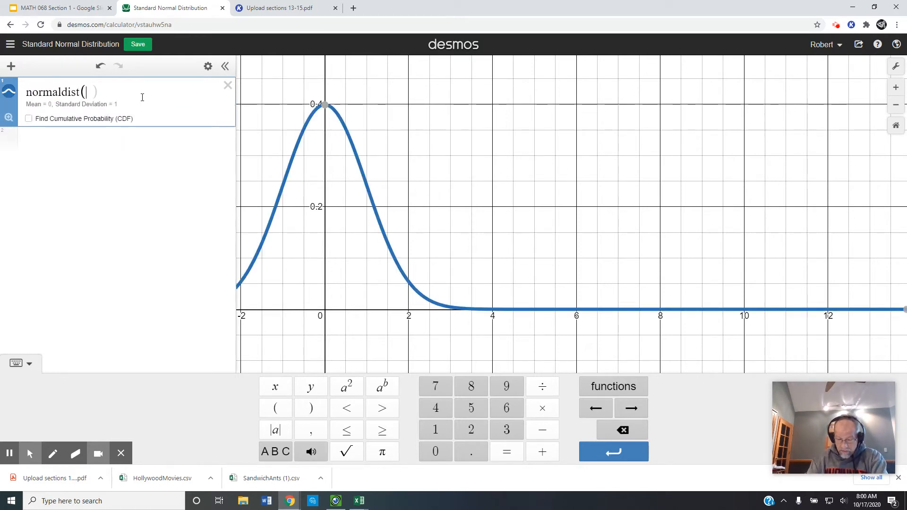
left_click(279, 8)
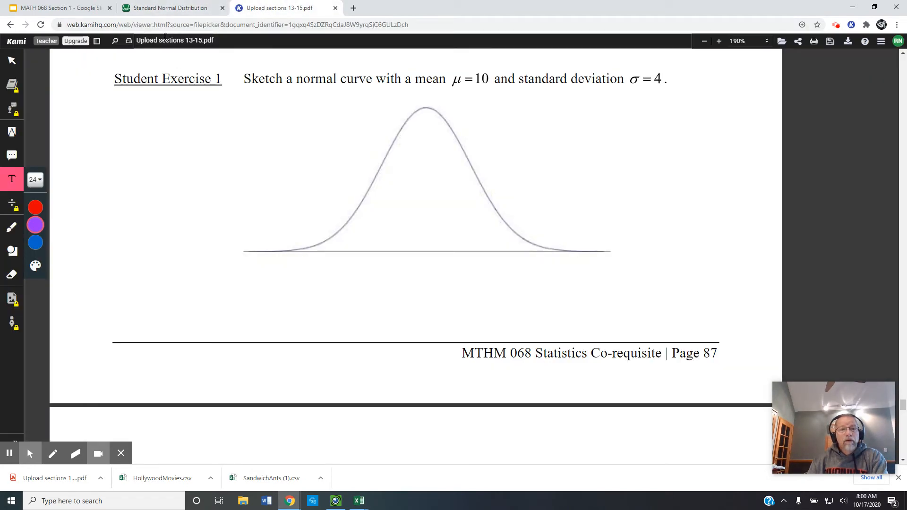
left_click(173, 8)
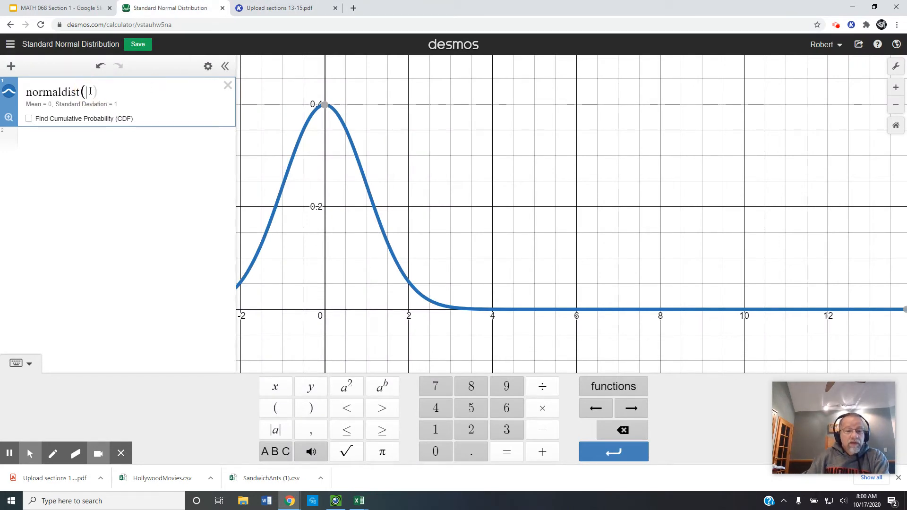
type("10,4")
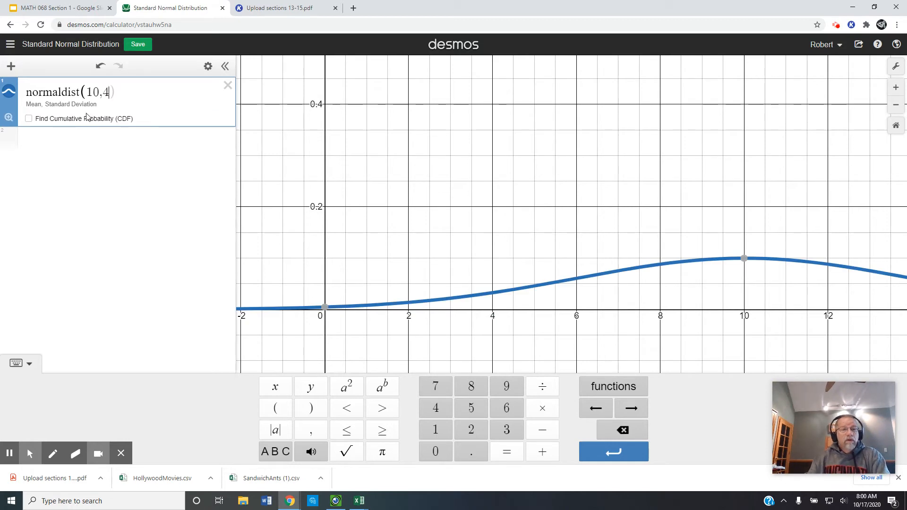
Find the cumulative probability of the normaldist(10,4) curve with minimum -2 and maximum 2
left_click(9, 116)
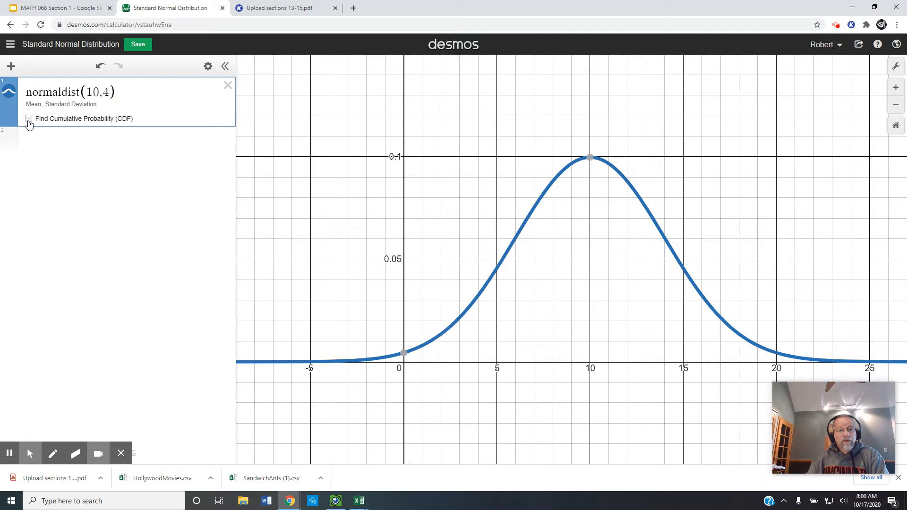
left_click(29, 119)
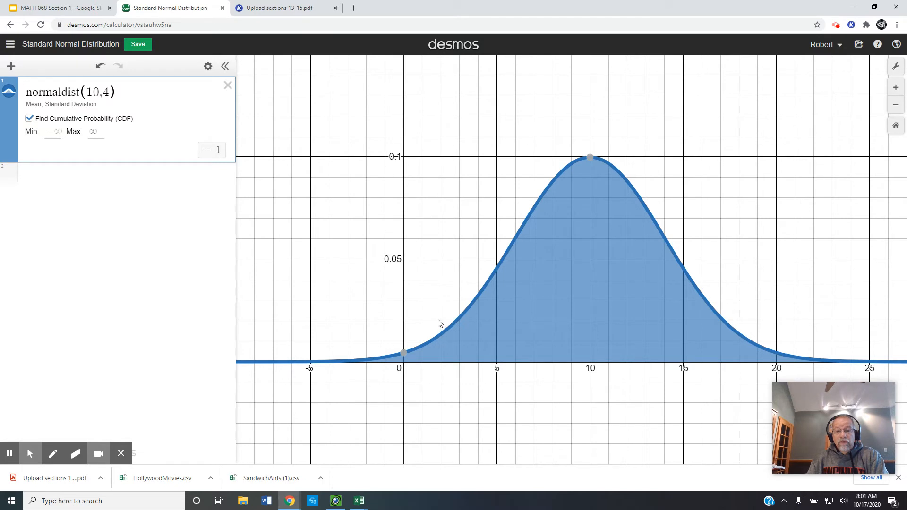
left_click(57, 133)
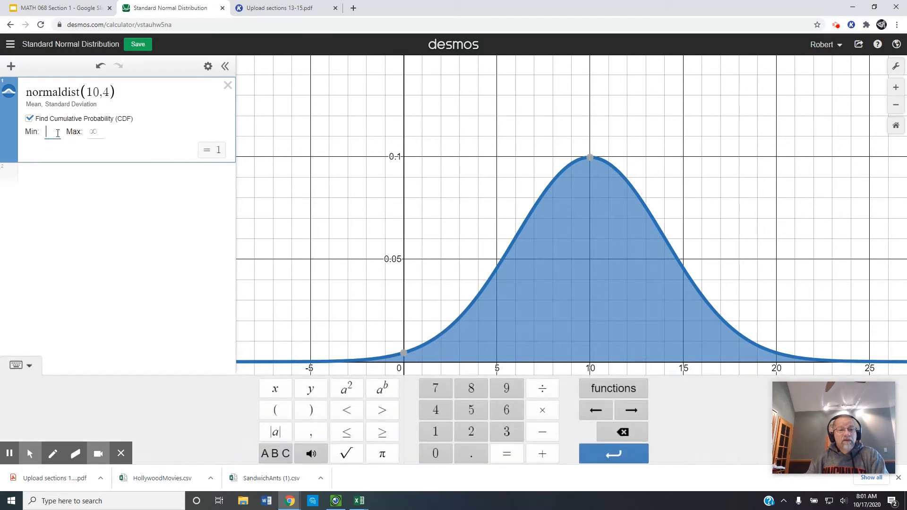
type("-2")
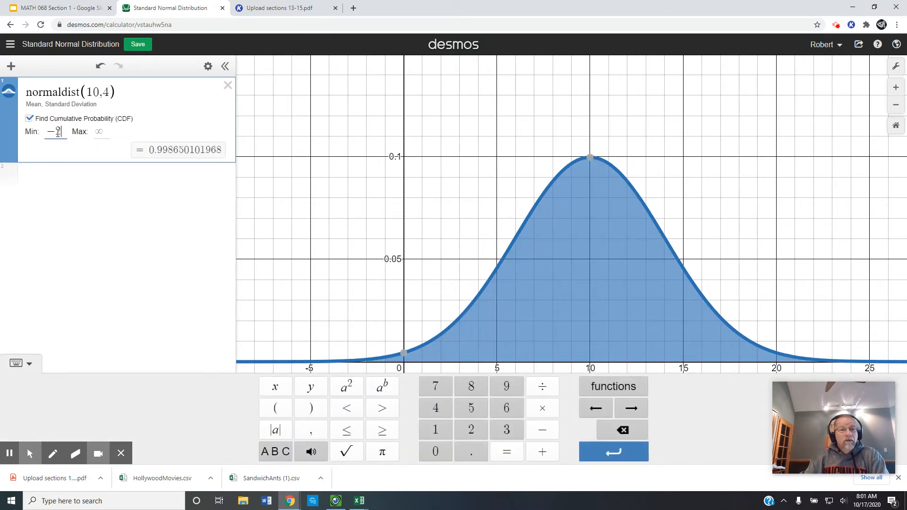
left_click(99, 131)
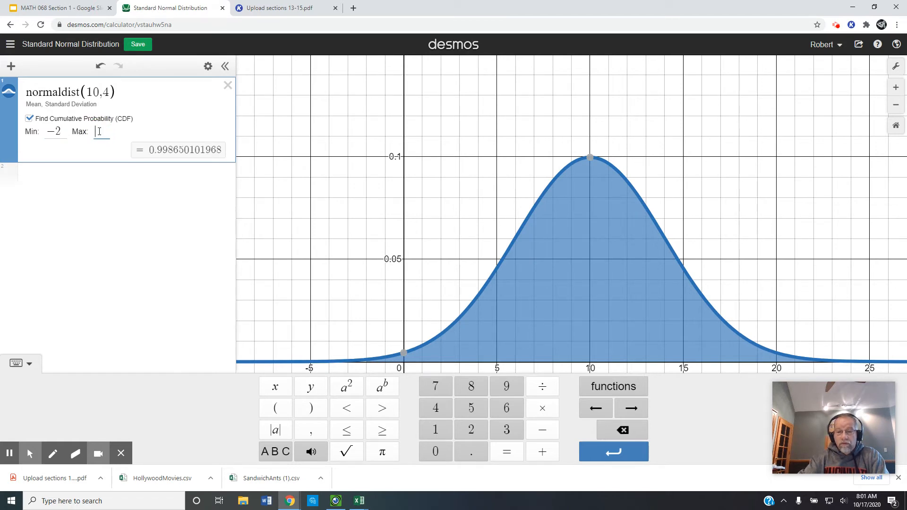
type("2")
left_click(122, 207)
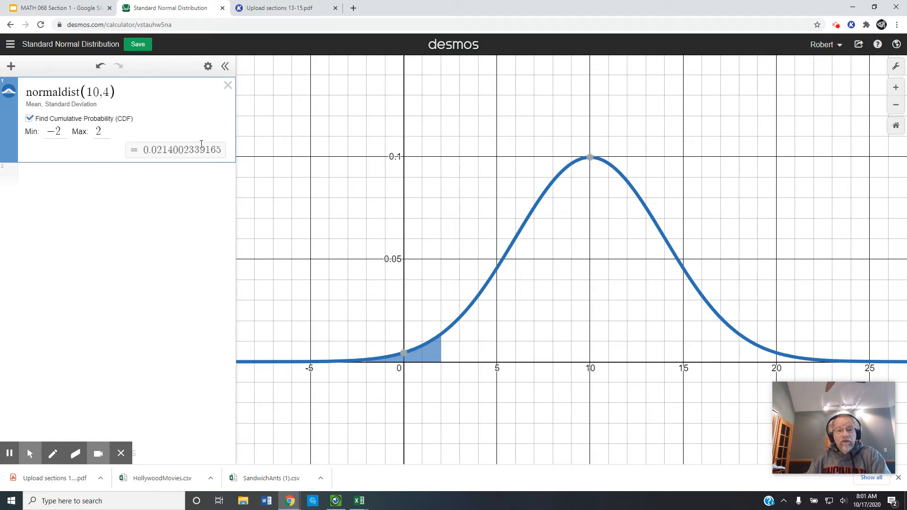
Clear the minimum so the cumulative probability covers everything below 2
left_click(60, 131)
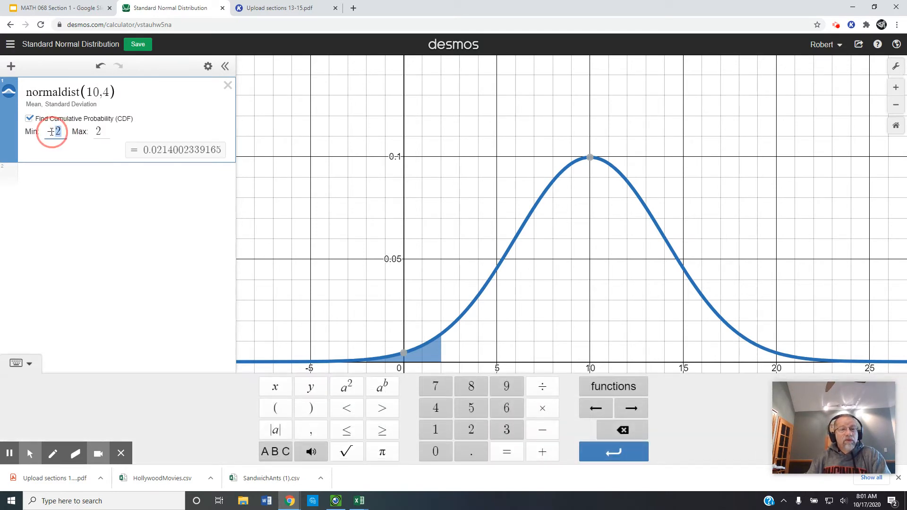
double_click(60, 131)
key("BackSpace")
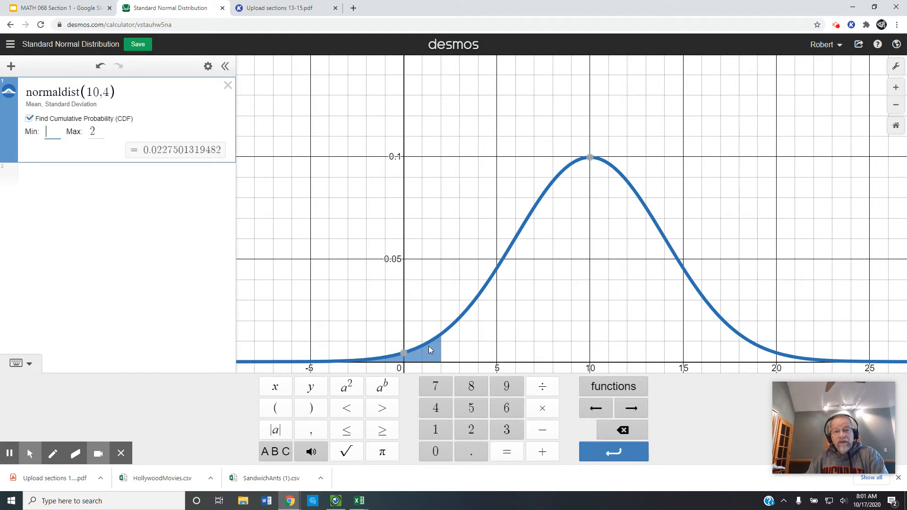
left_click(557, 213)
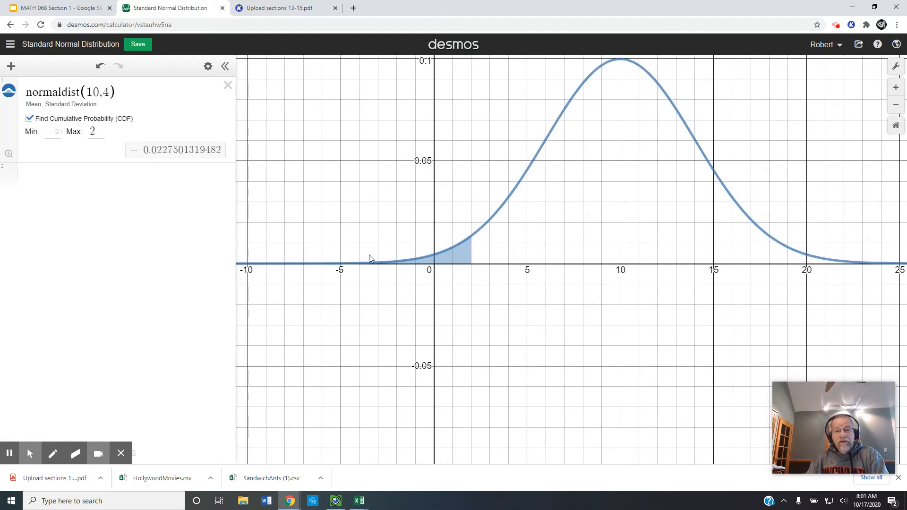
Set the cumulative probability's minimum to -2 and its maximum to 18
left_click(55, 132)
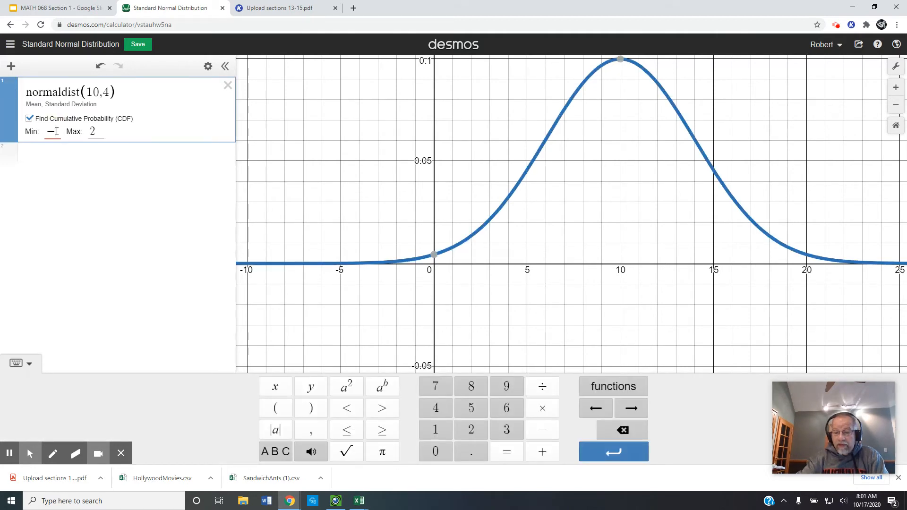
type("2")
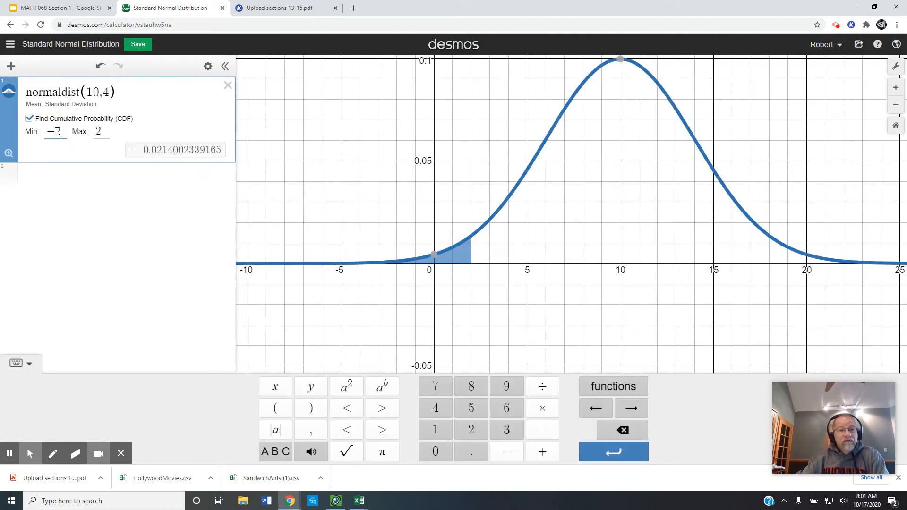
left_click(99, 132)
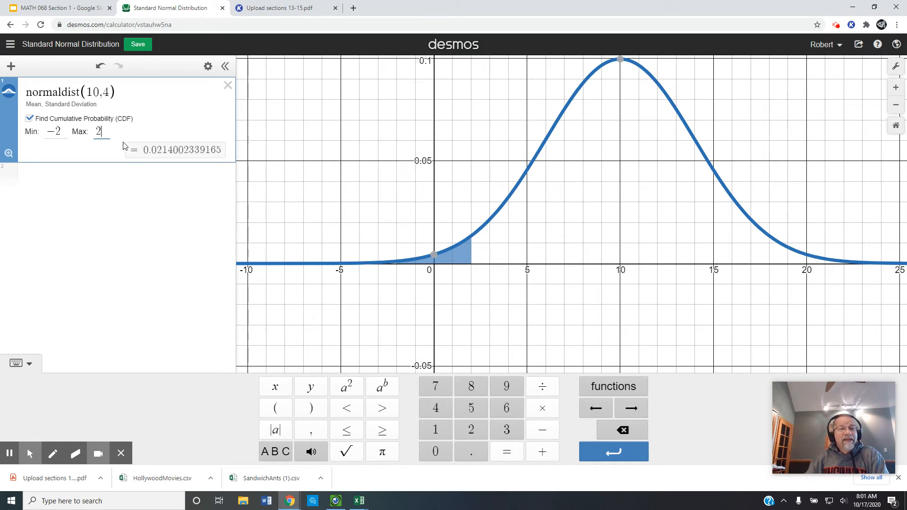
left_click(100, 131)
key("BackSpace")
type("1")
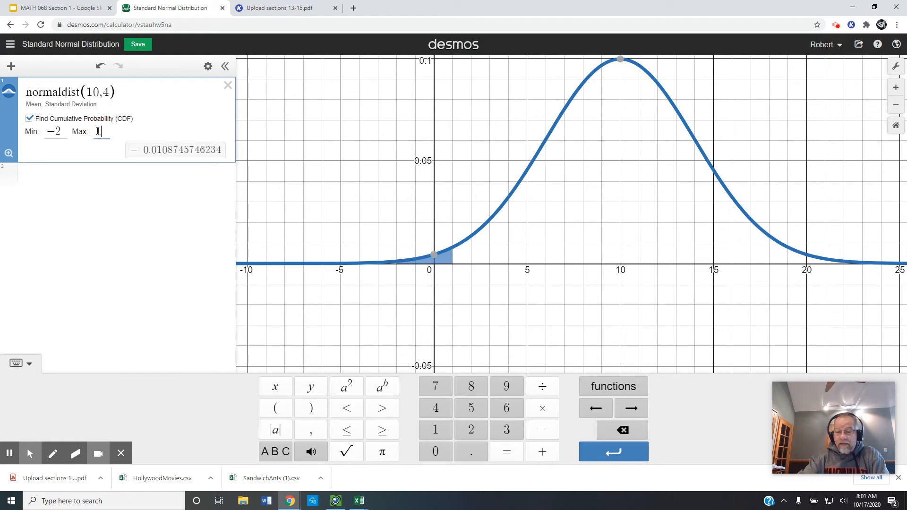
type("8")
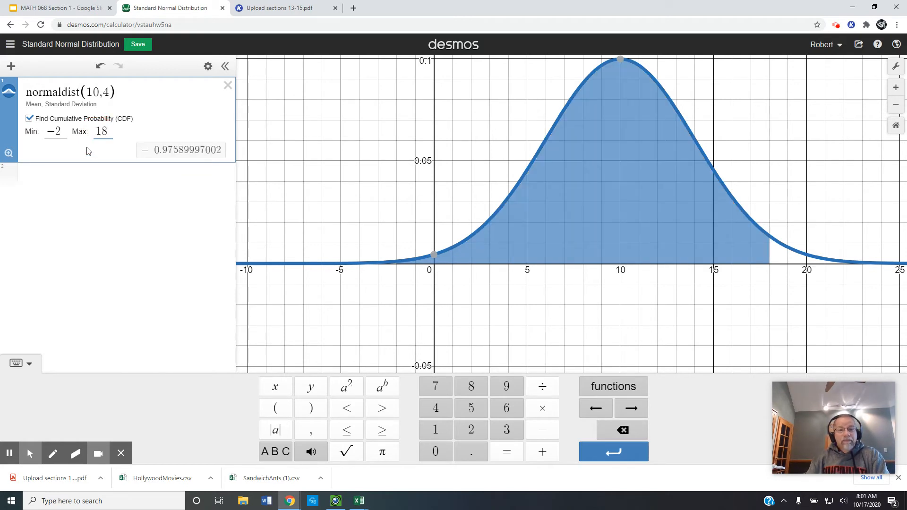
Set the cumulative probability's minimum to 2, and return to Student Exercise 1 in Upload sections 13-15.pdf
left_click(58, 132)
key("BackSpace")
key("BackSpace")
type("2")
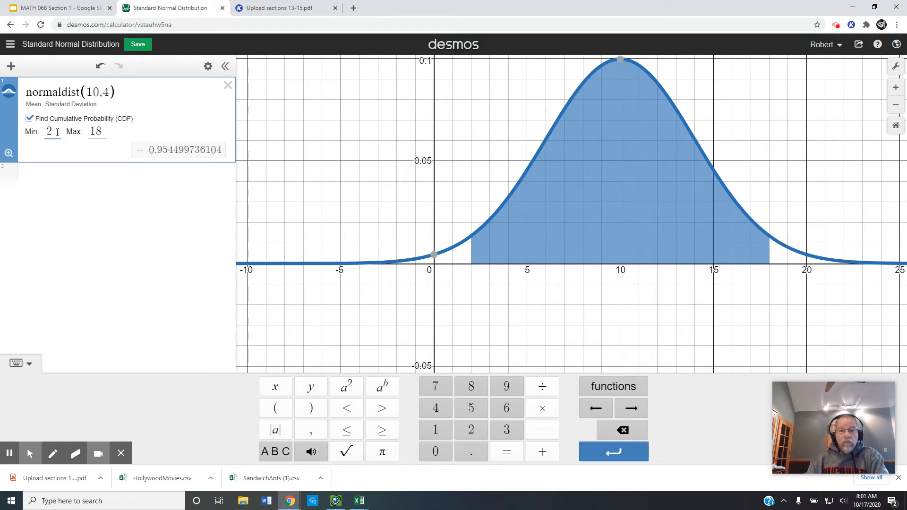
scroll(259, 253, "up", 1)
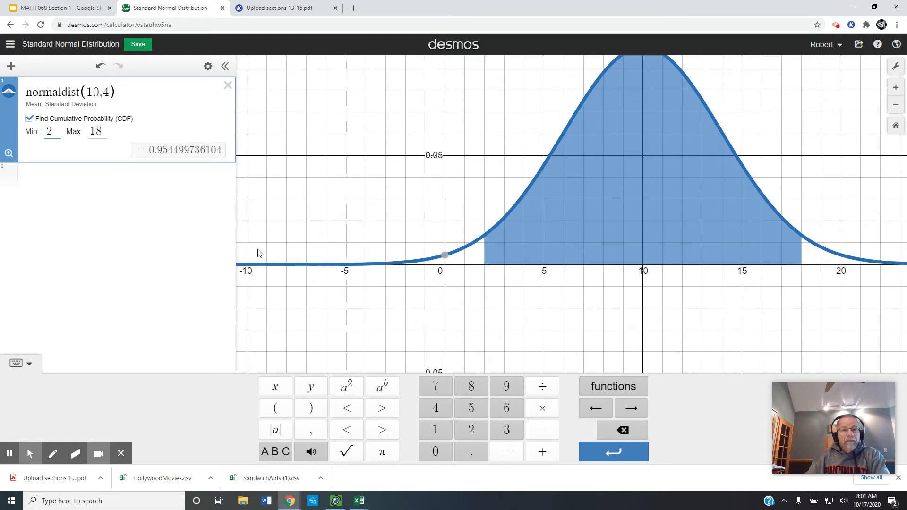
left_click(277, 9)
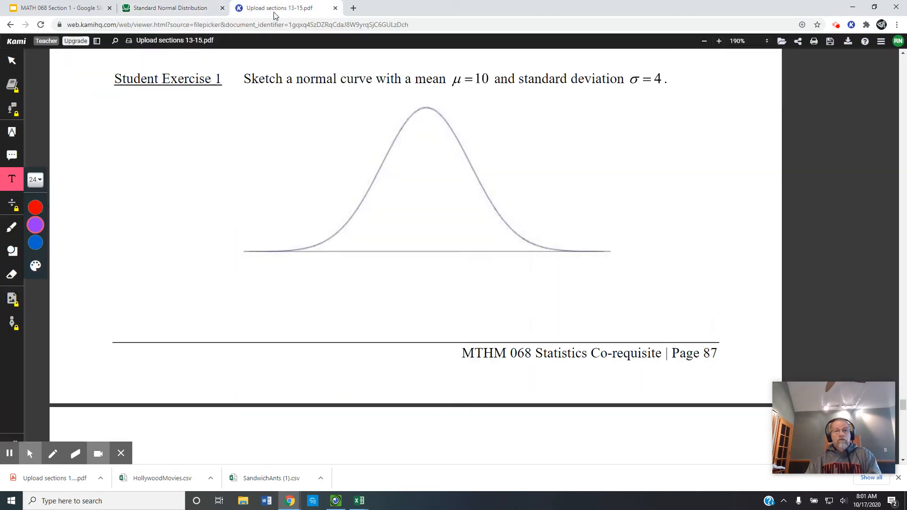
Highlight "The area below 40" in green in part a of Student Exercise 2
scroll(395, 273, "down", 12)
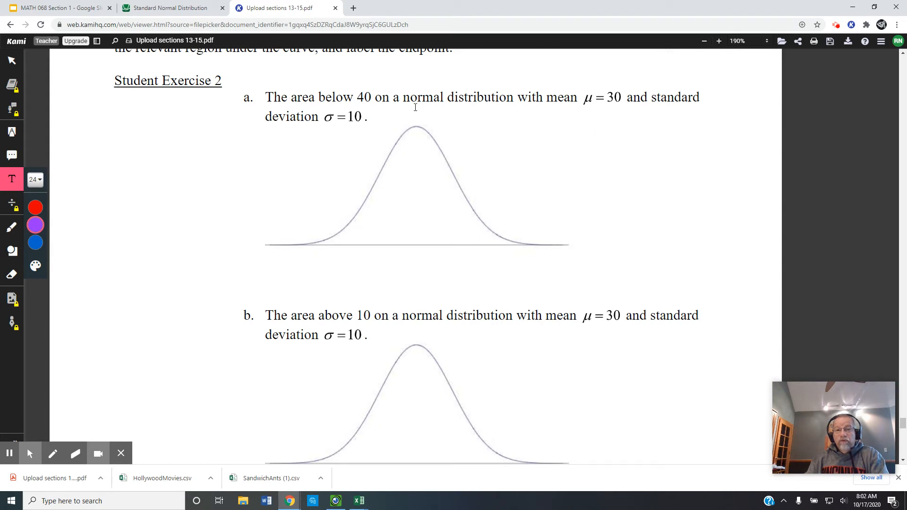
left_click(12, 132)
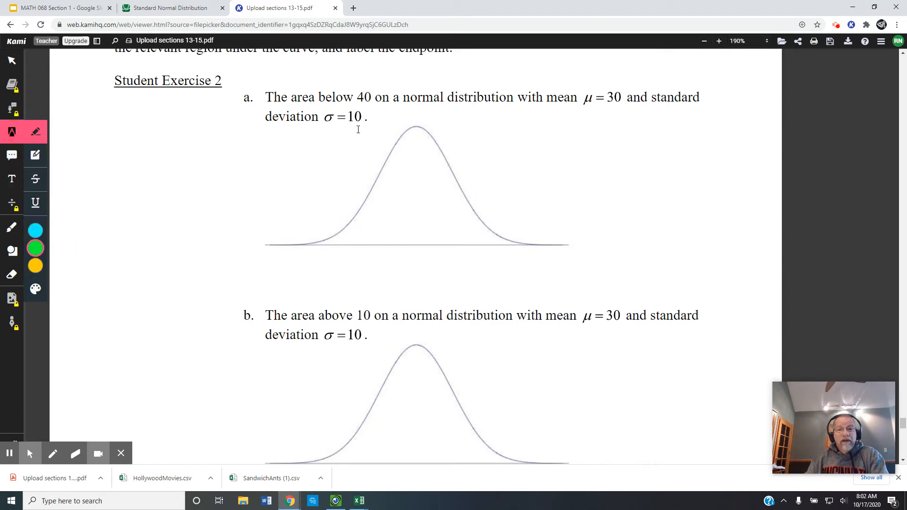
left_click_drag(369, 97, 254, 97)
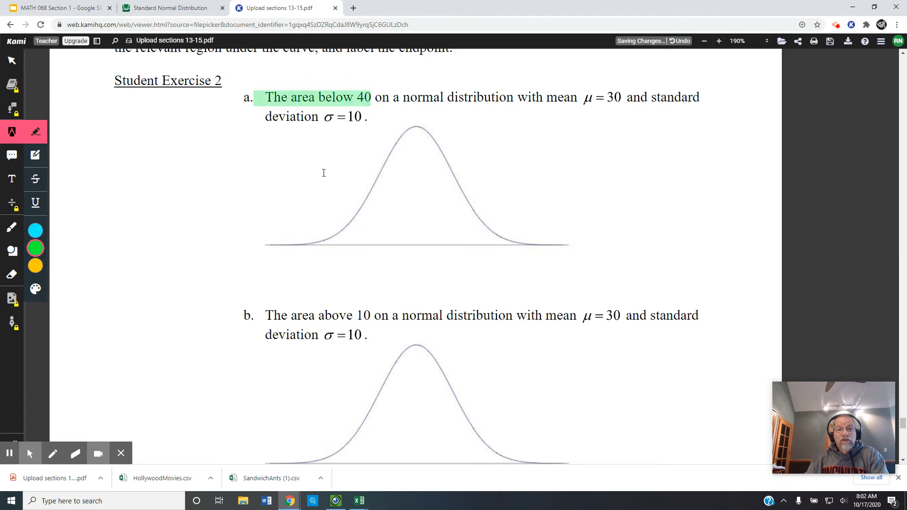
Try to highlight the mean μ = 30 in part a in orange, and return the highlighter colour to green
left_click(34, 265)
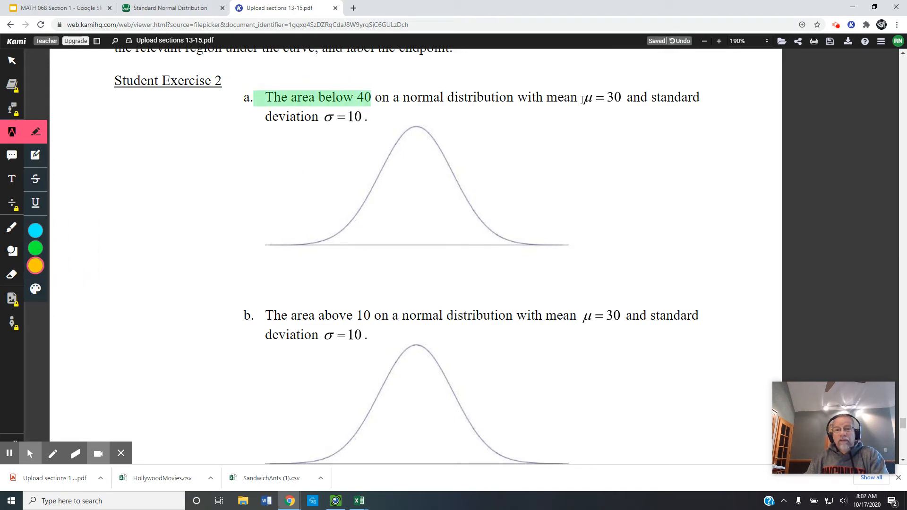
left_click(609, 99)
left_click(585, 99)
left_click(35, 248)
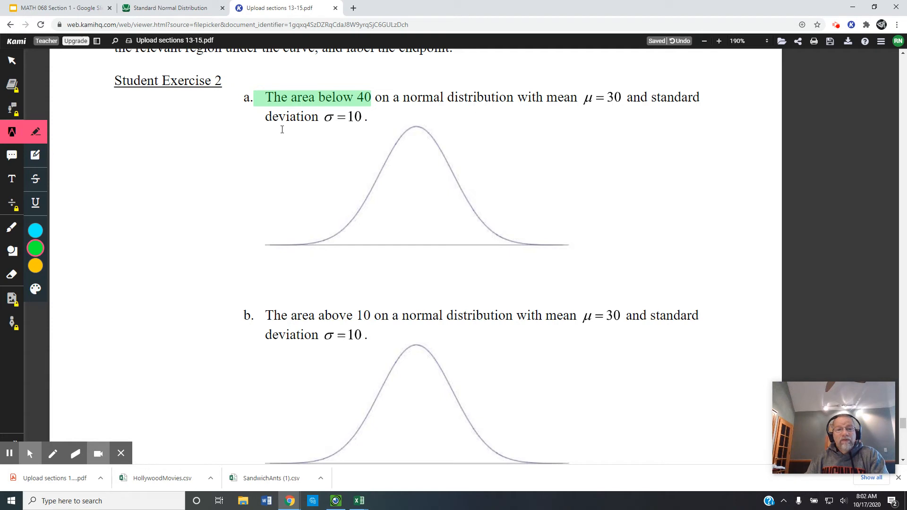
Underline "deviation σ = 10" and "μ = 30" in part a with freehand red lines
left_click(12, 233)
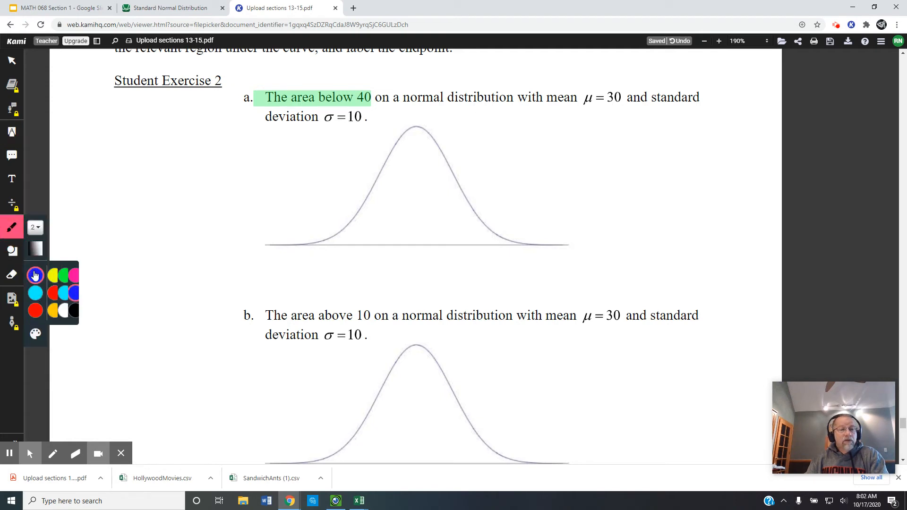
left_click_drag(265, 132, 362, 132)
left_click_drag(586, 110, 619, 110)
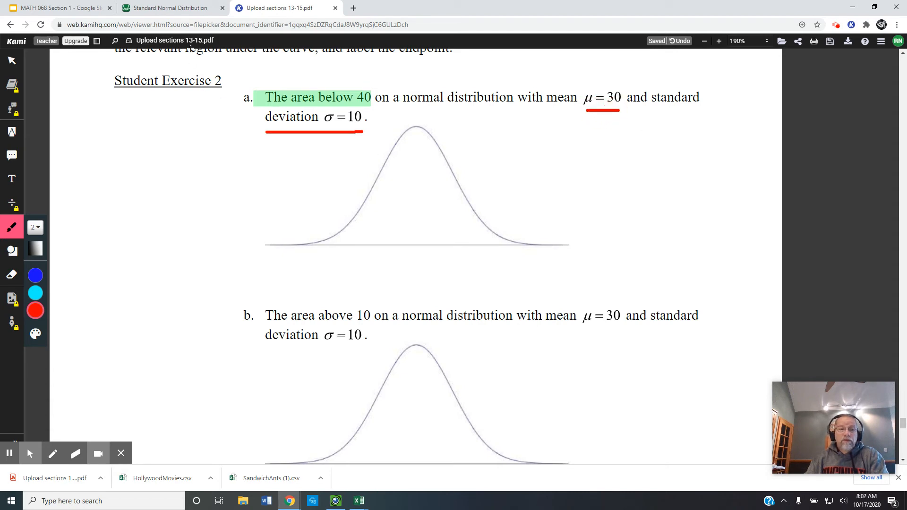
Switch to the Desmos calculator and change the distribution to normaldist(30,10)
left_click(175, 11)
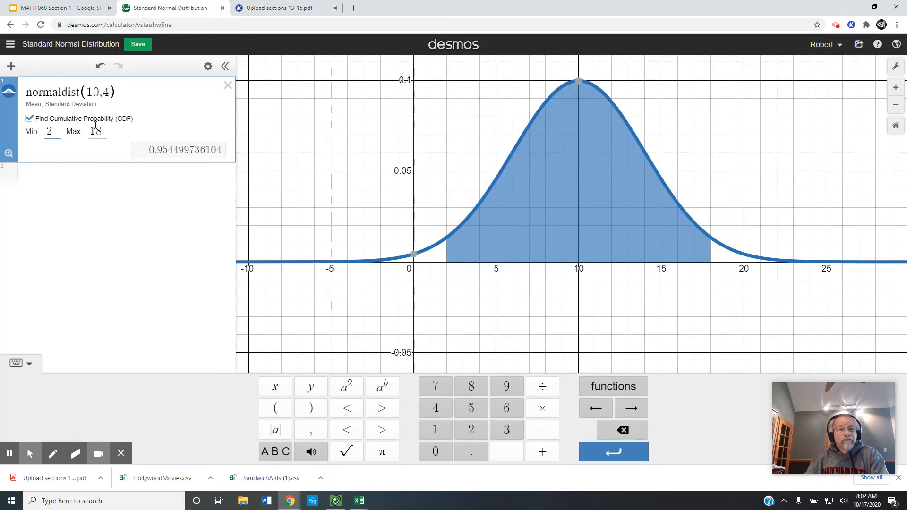
left_click_drag(98, 94, 86, 92)
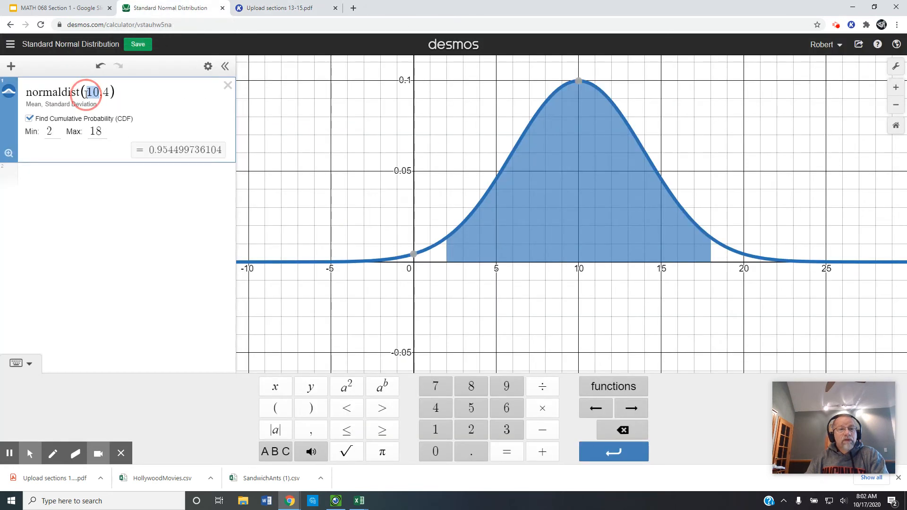
type("30")
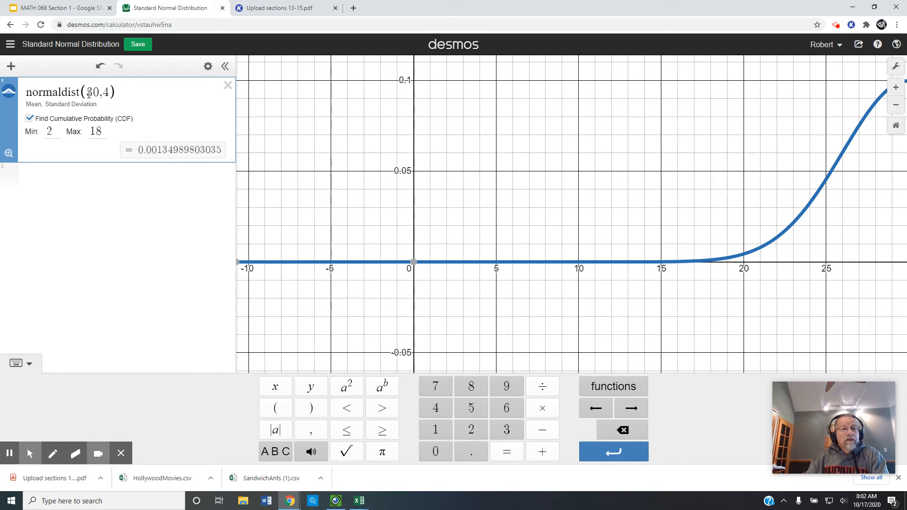
left_click(107, 92)
key("BackSpace")
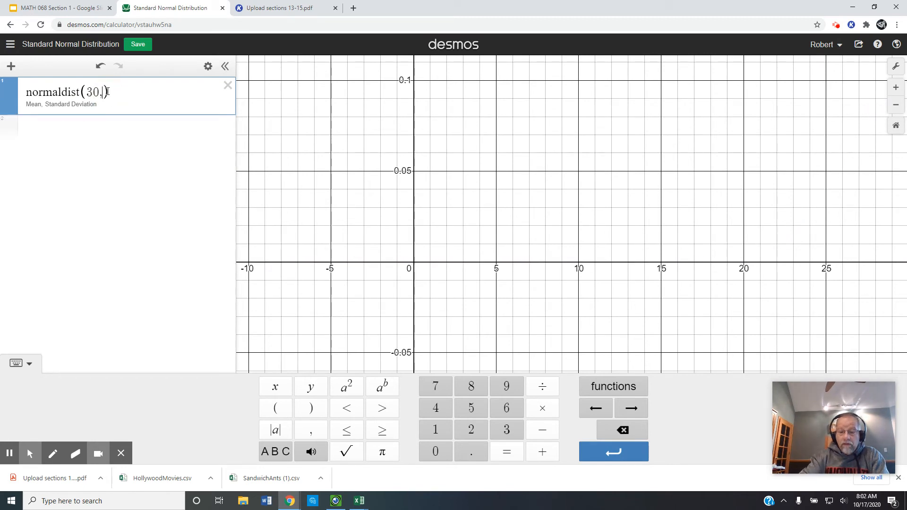
type("10")
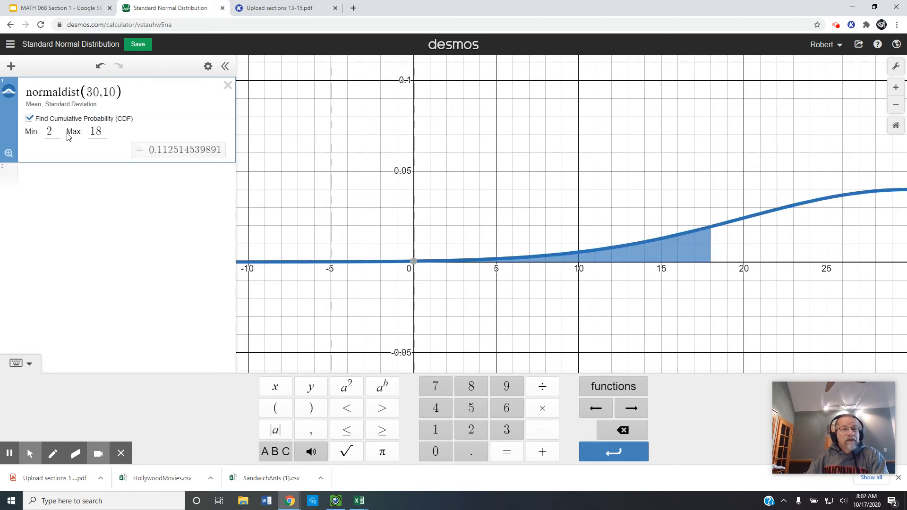
Clear the cumulative probability's minimum and maximum, and fit the graph window to the whole normaldist(30,10) curve
left_click(49, 131)
left_click_drag(56, 131, 49, 130)
key("BackSpace")
double_click(95, 131)
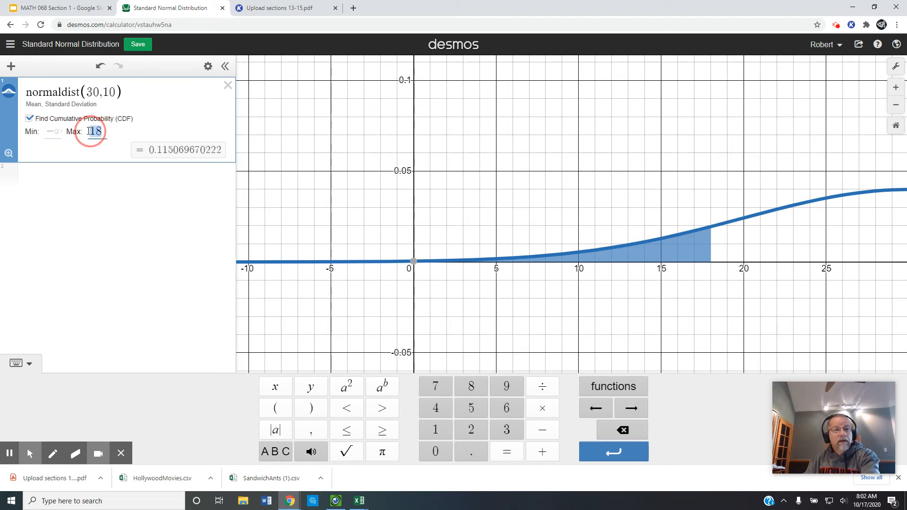
key("BackSpace")
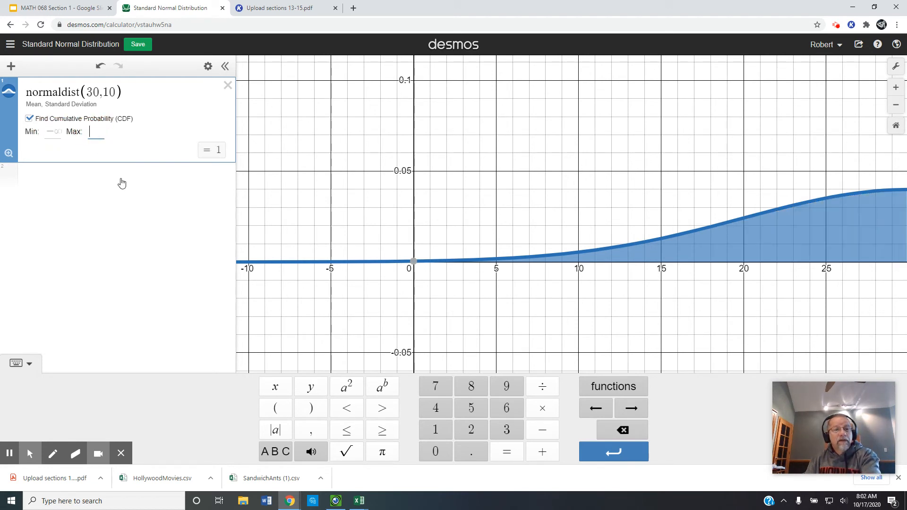
left_click(9, 156)
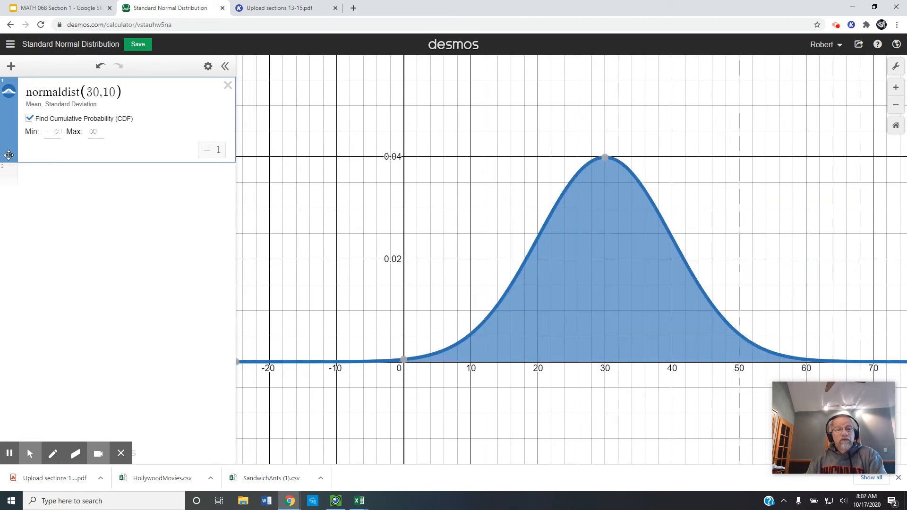
Recheck part a in the PDF, and set the cumulative probability's maximum to 40 in Desmos
left_click(272, 10)
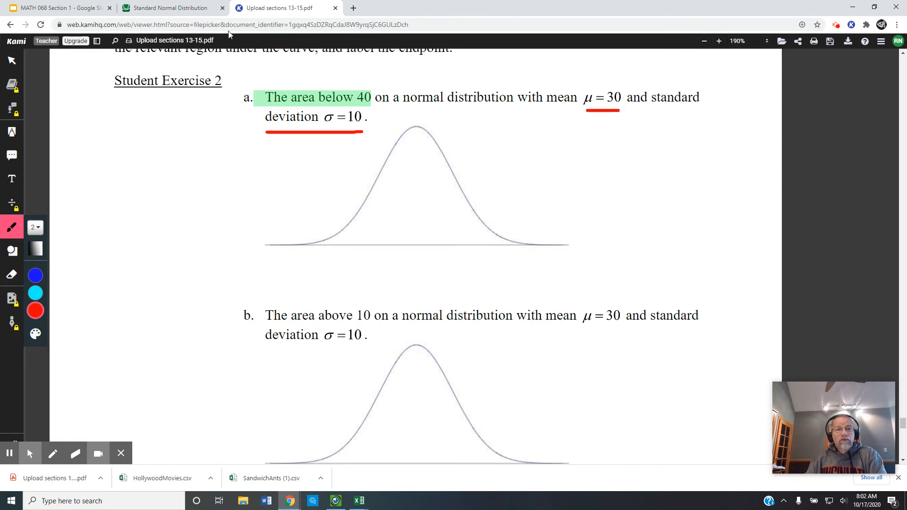
left_click(191, 11)
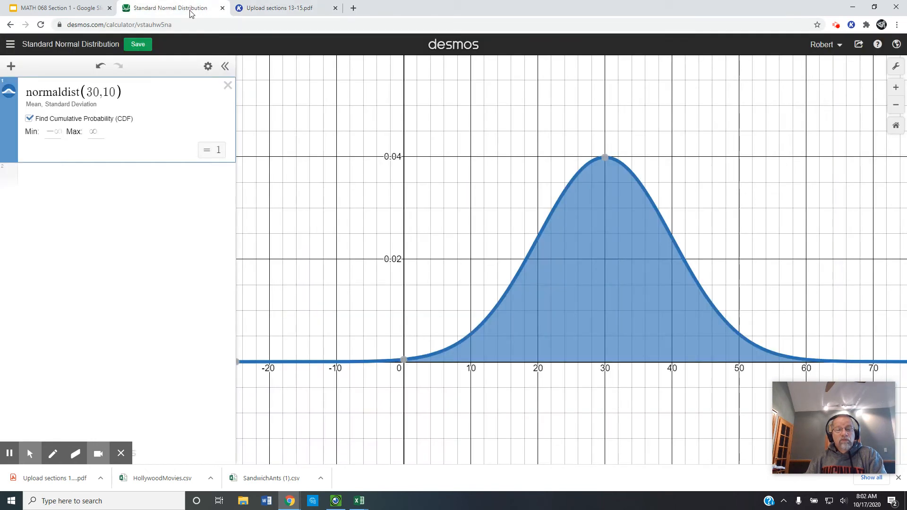
left_click(93, 132)
type("40")
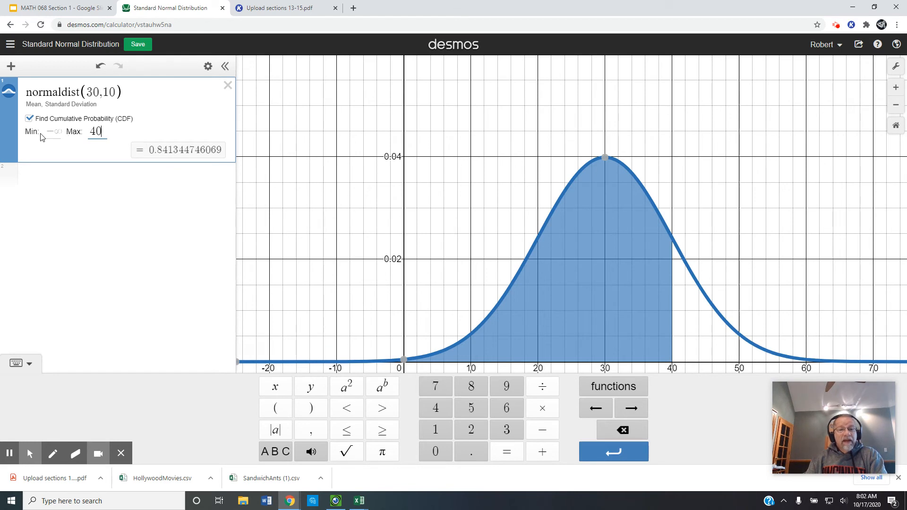
left_click_drag(413, 279, 385, 208)
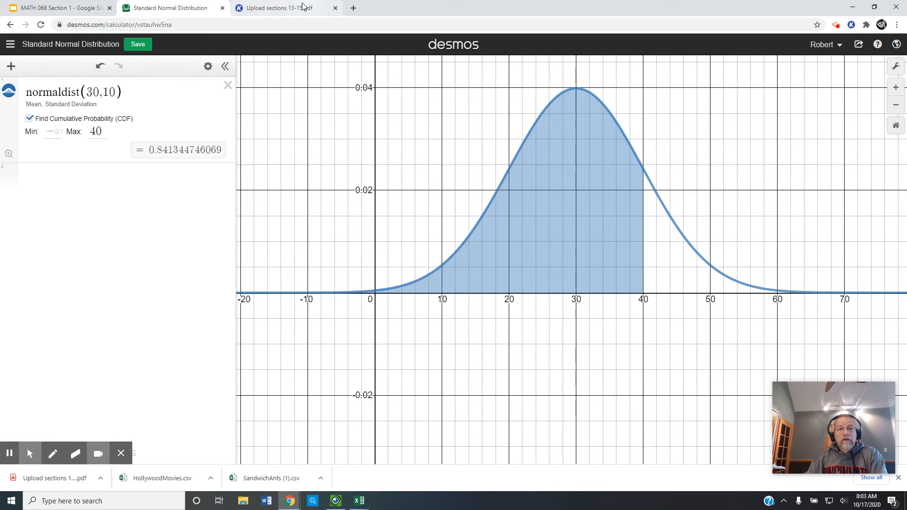
Review part b of Student Exercise 2 in the PDF, and in Desmos set the minimum to 10 and clear the maximum
left_click(289, 11)
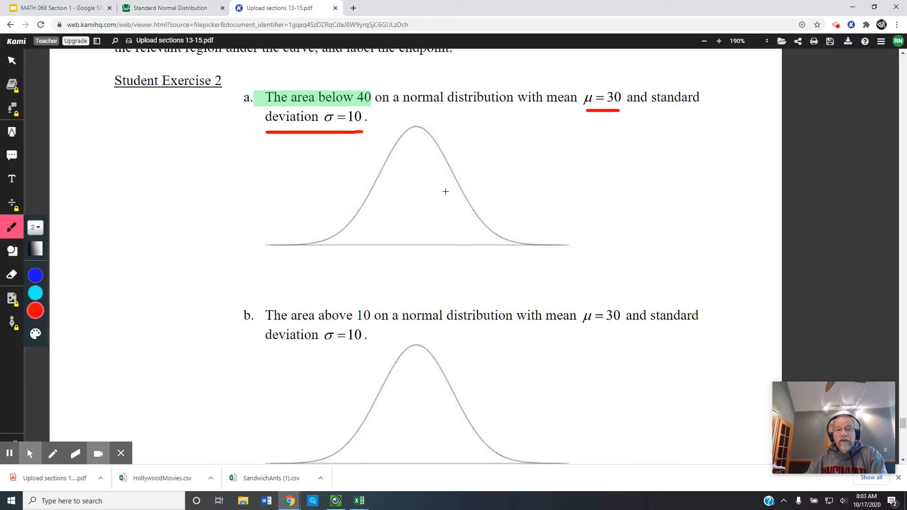
scroll(554, 319, "down", 4)
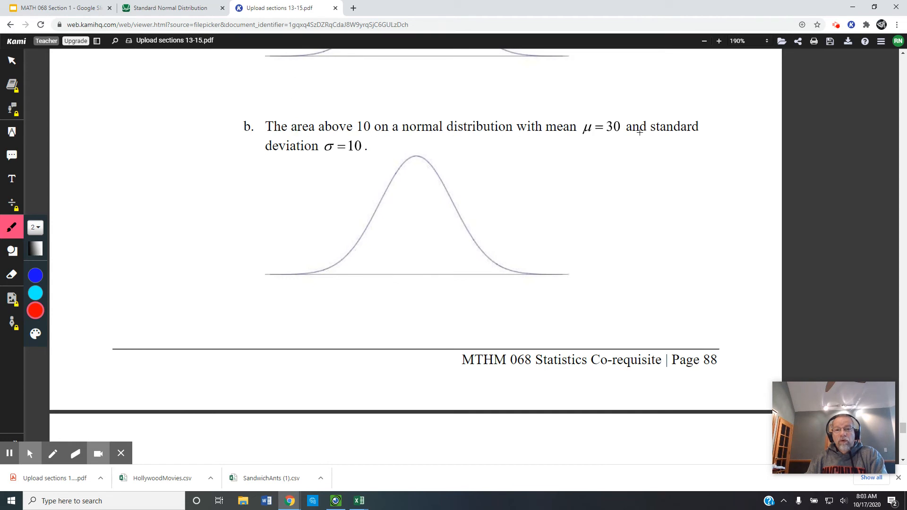
scroll(434, 172, "up", 5)
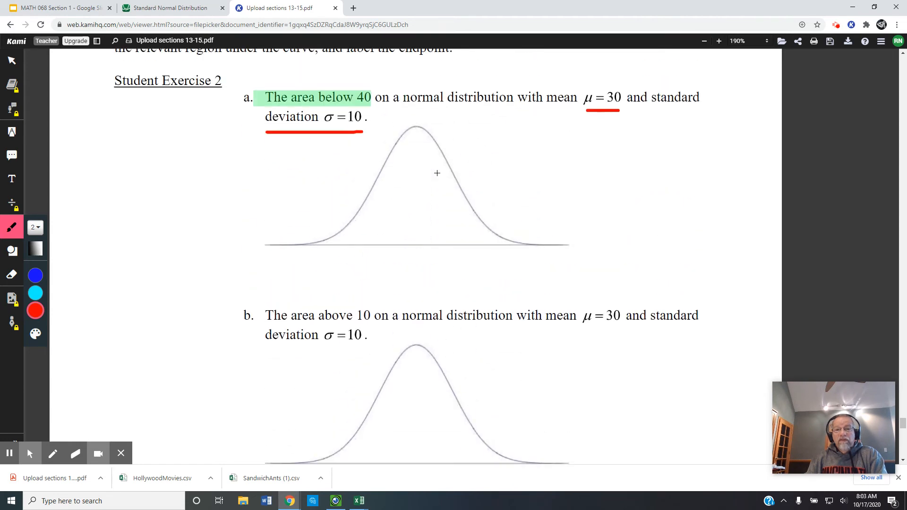
scroll(435, 172, "down", 4)
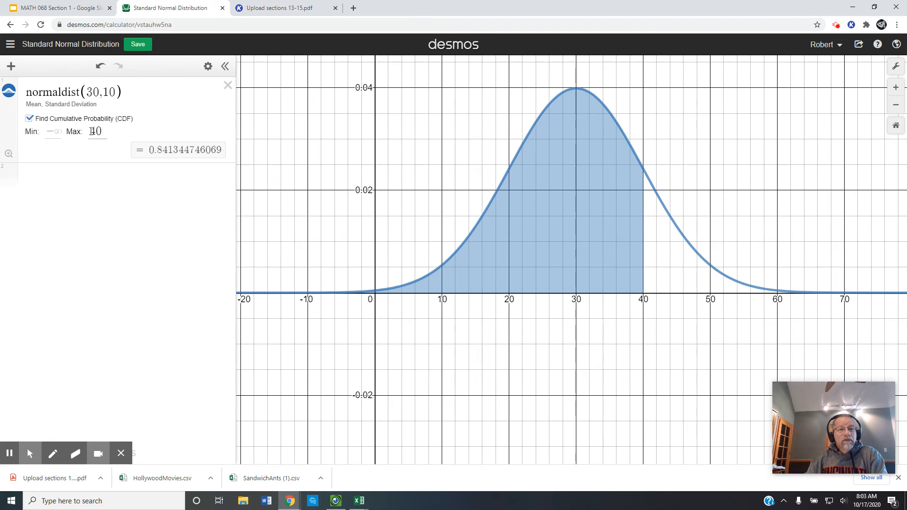
left_click(57, 131)
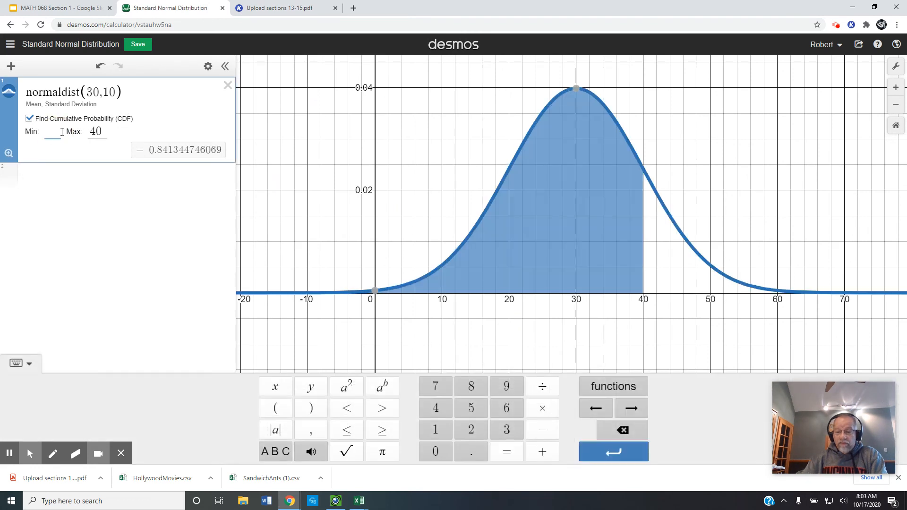
type("10")
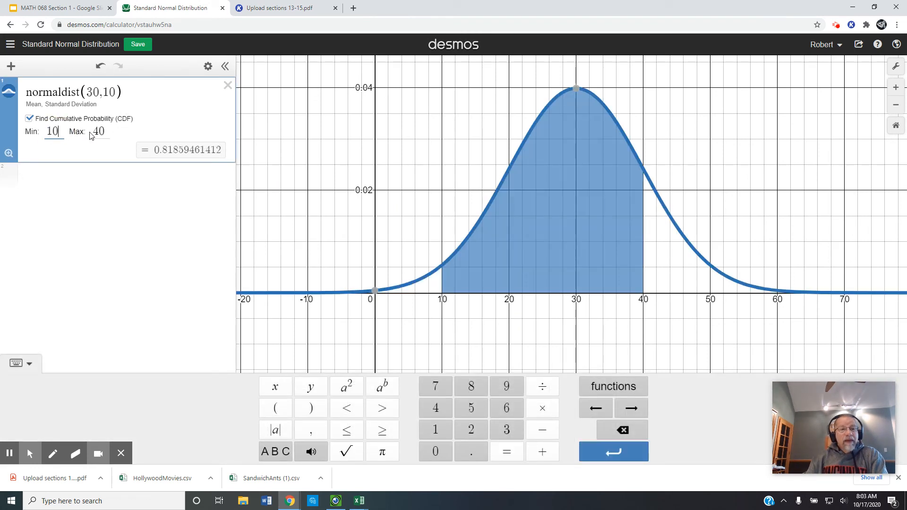
left_click_drag(93, 132, 104, 131)
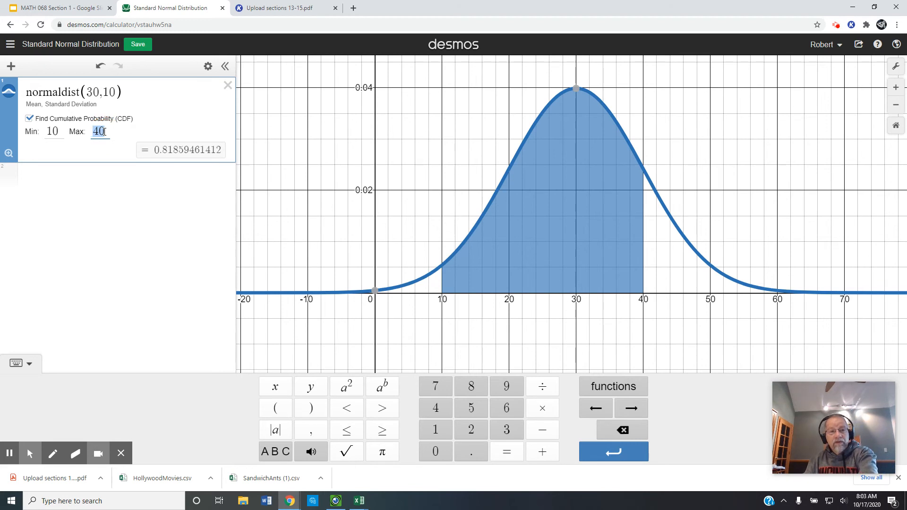
key("BackSpace")
left_click(105, 196)
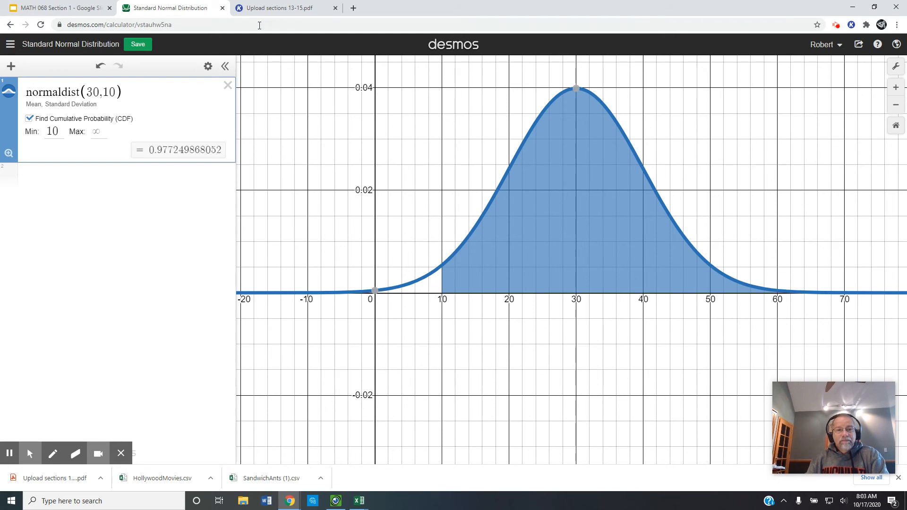
Read part c of Student Exercise 2 in the PDF, and in Desmos set the cumulative probability's minimum to 30 and maximum to 50
left_click(288, 8)
scroll(411, 215, "down", 5)
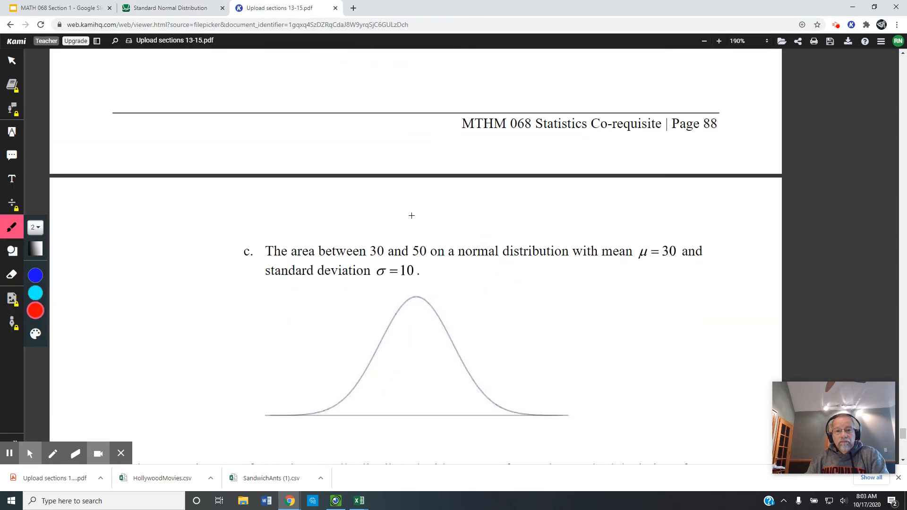
scroll(411, 215, "down", 3)
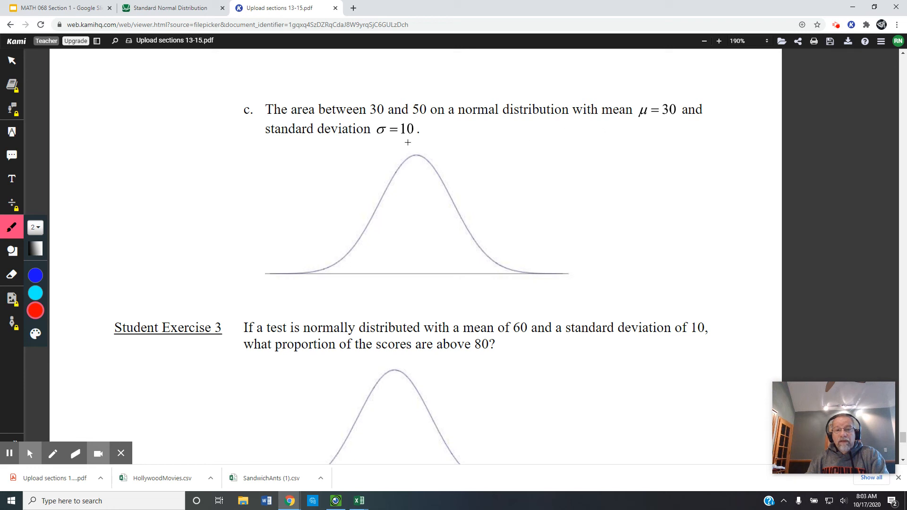
left_click(158, 14)
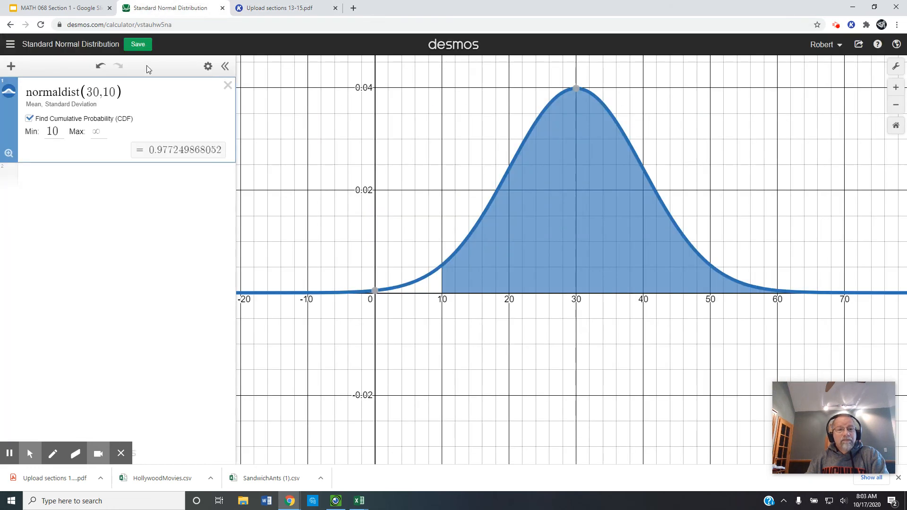
left_click_drag(62, 131, 45, 136)
type("30")
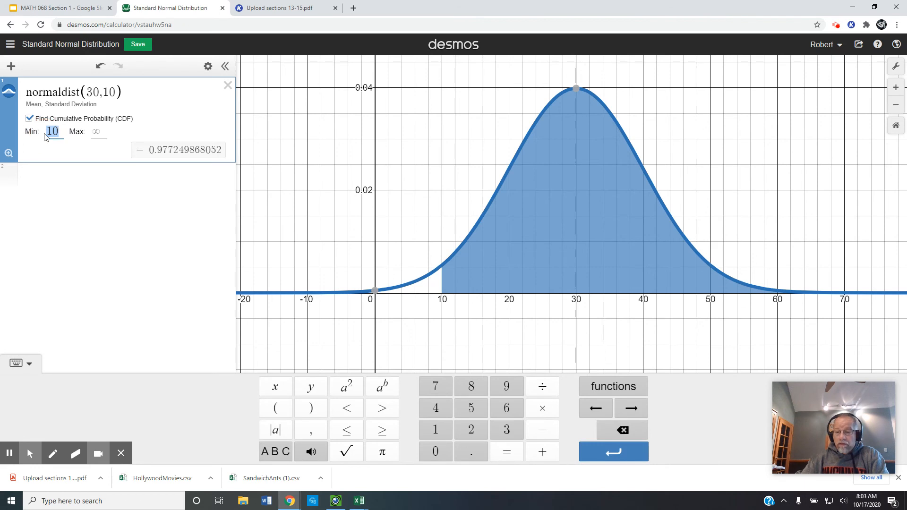
left_click(97, 133)
type("50")
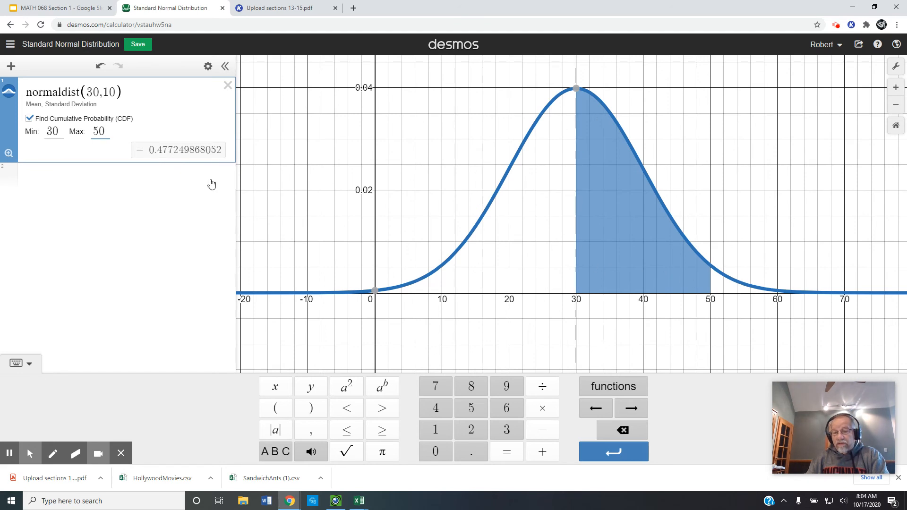
Return to the PDF and underline the mean 60 and standard deviation 10 in Student Exercise 3 with red lines
left_click(263, 9)
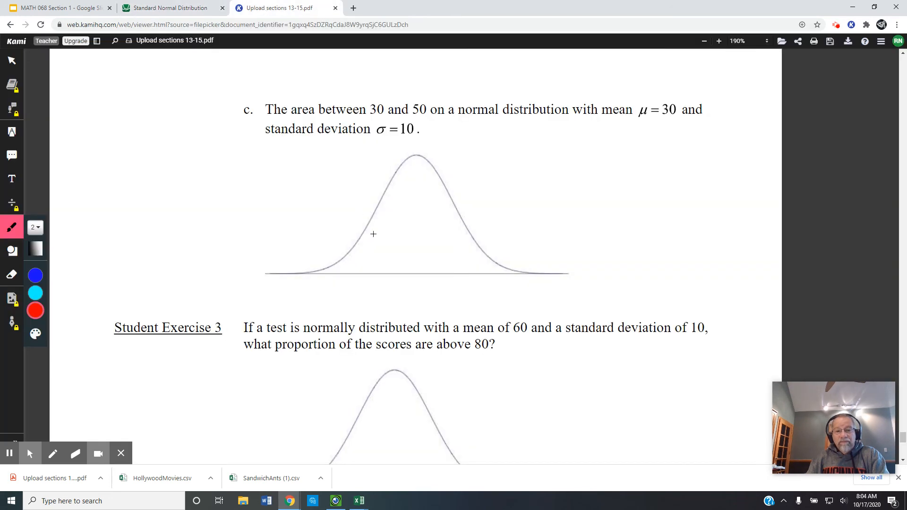
scroll(373, 233, "down", 3)
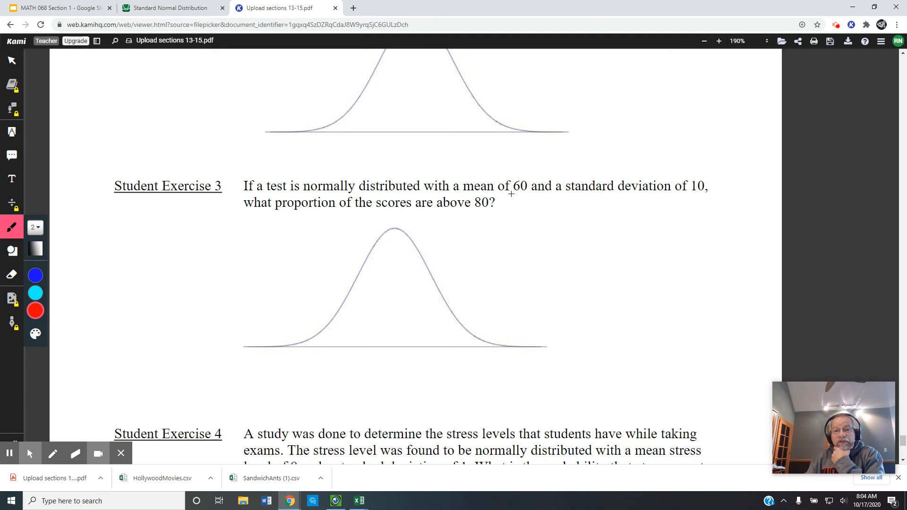
left_click_drag(510, 193, 530, 194)
left_click_drag(682, 194, 720, 193)
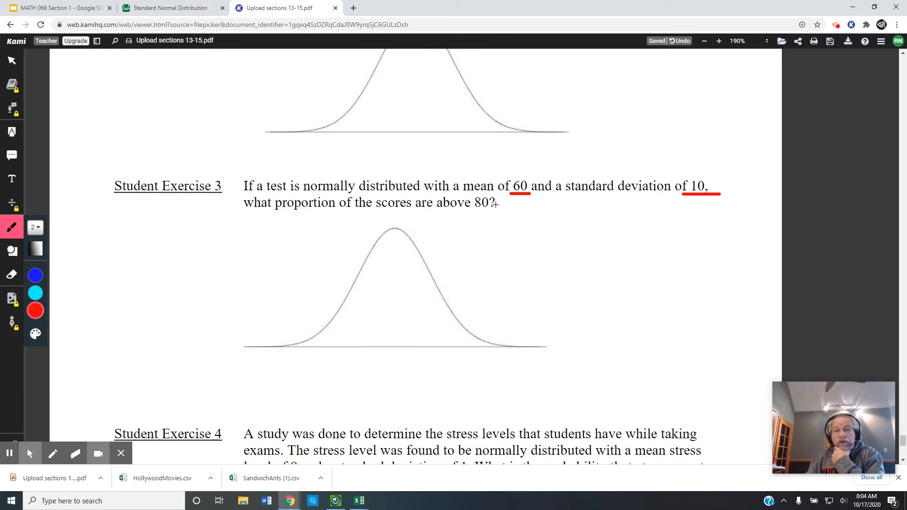
Underline "proportion of the scores are above 80?" in red in Student Exercise 3, and set the distribution's mean to 60 in Desmos
left_click_drag(286, 211, 499, 212)
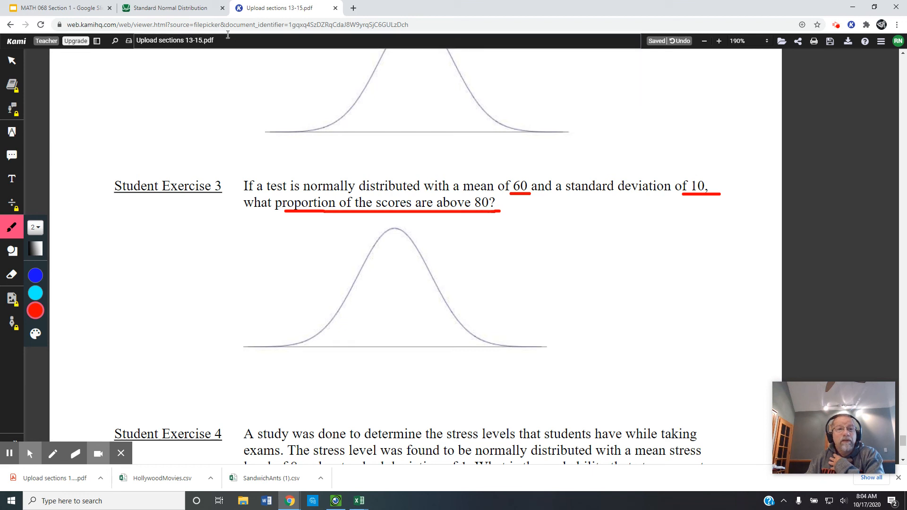
left_click(170, 8)
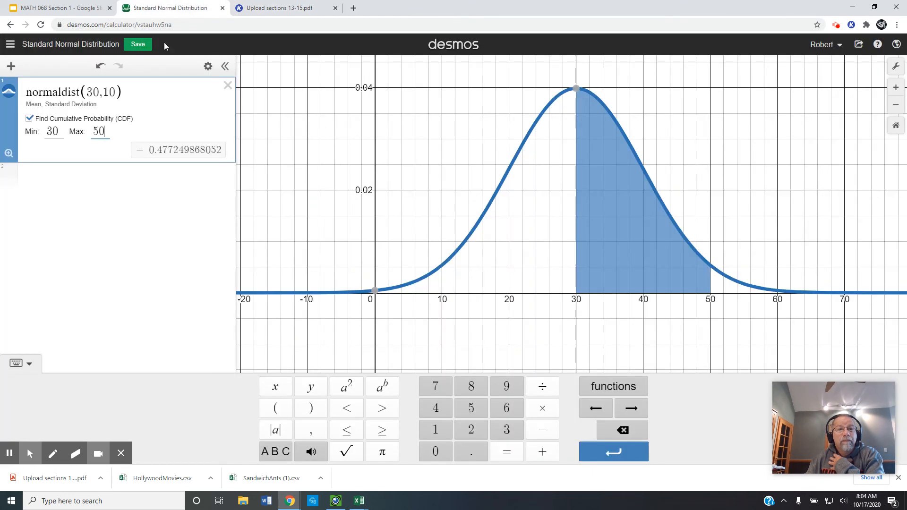
double_click(91, 93)
type("60")
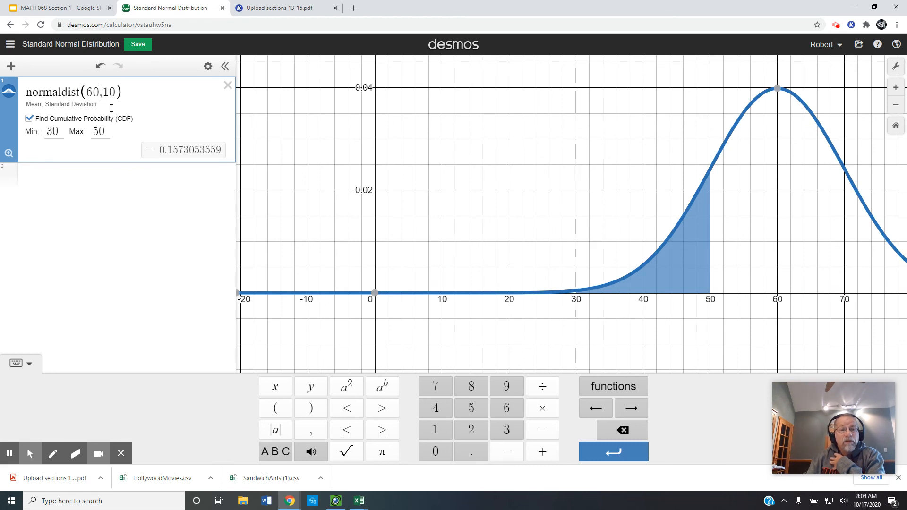
Set the cumulative probability's minimum to 80 with no maximum, and fit the graph view to the distribution curve
left_click(54, 132)
left_click_drag(61, 131, 47, 132)
type("80")
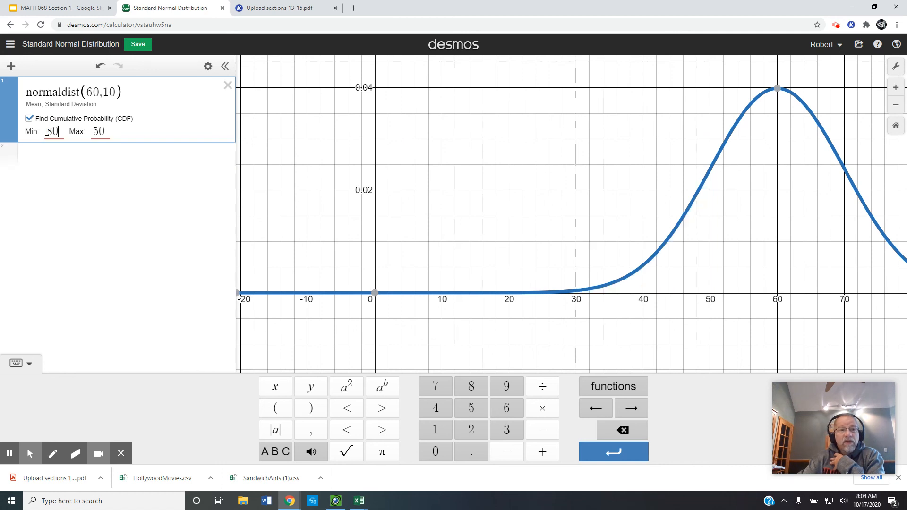
left_click_drag(105, 130, 93, 131)
key("BackSpace")
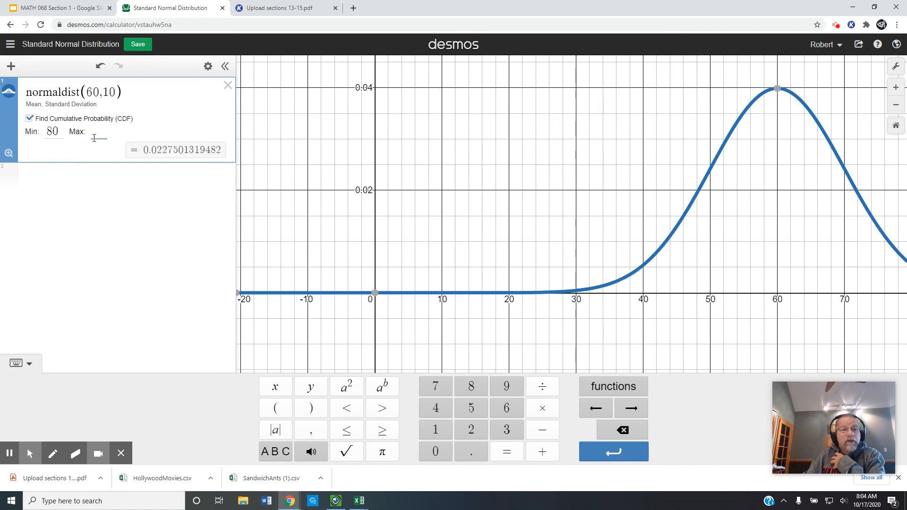
left_click(96, 157)
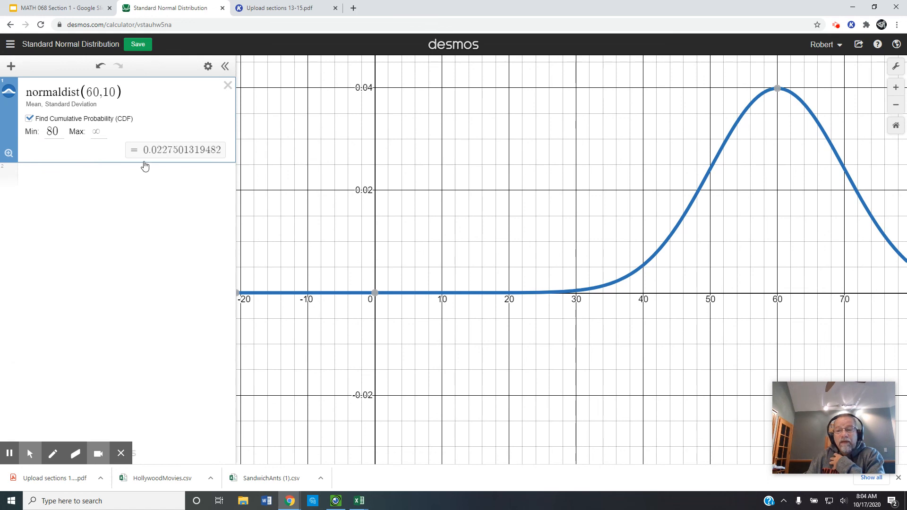
left_click(8, 154)
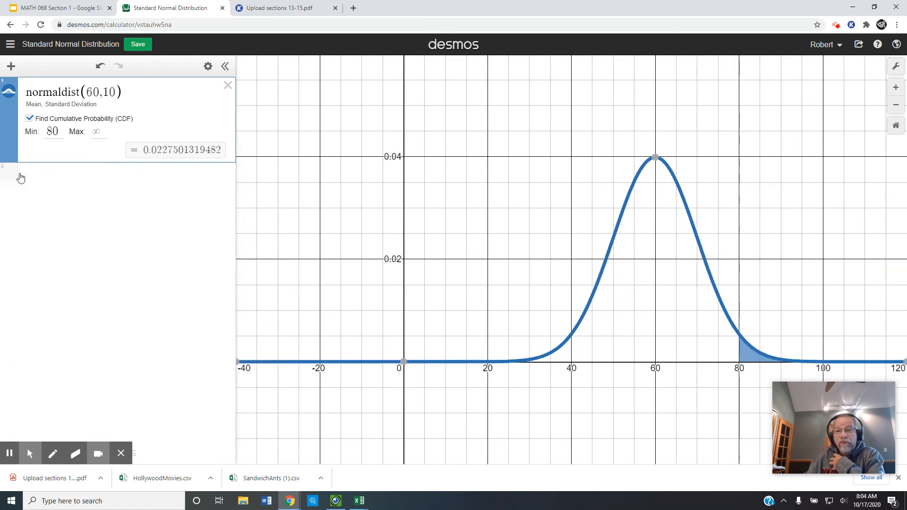
left_click_drag(670, 323, 488, 250)
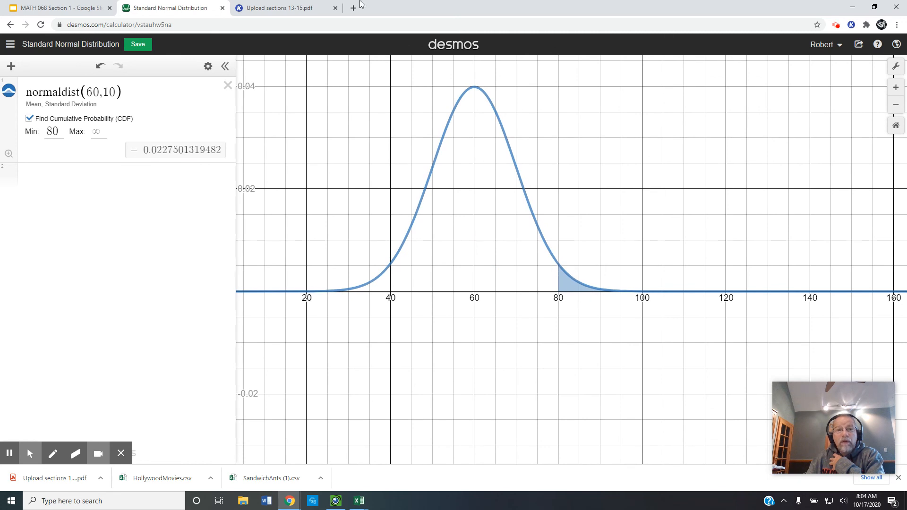
Compare the Student Exercise 3 question in the PDF with the cumulative probability in Desmos, and return to the PDF
left_click(293, 9)
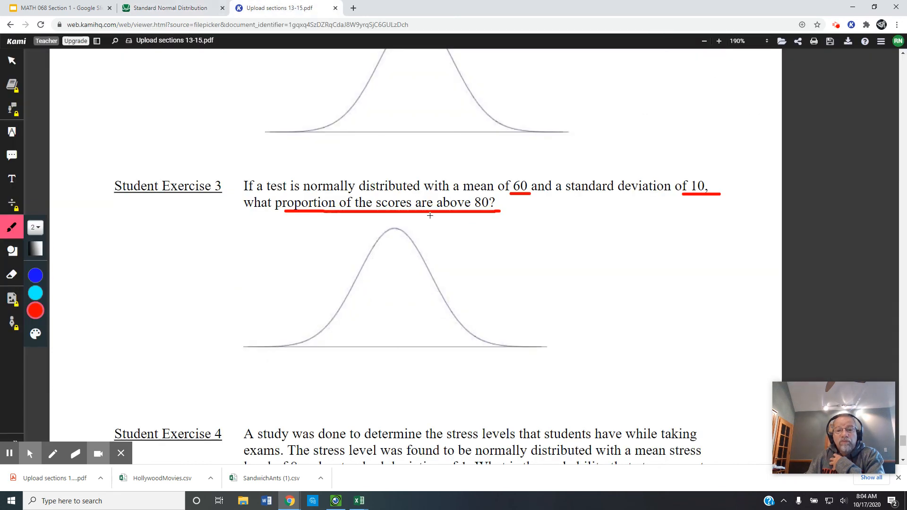
left_click(169, 9)
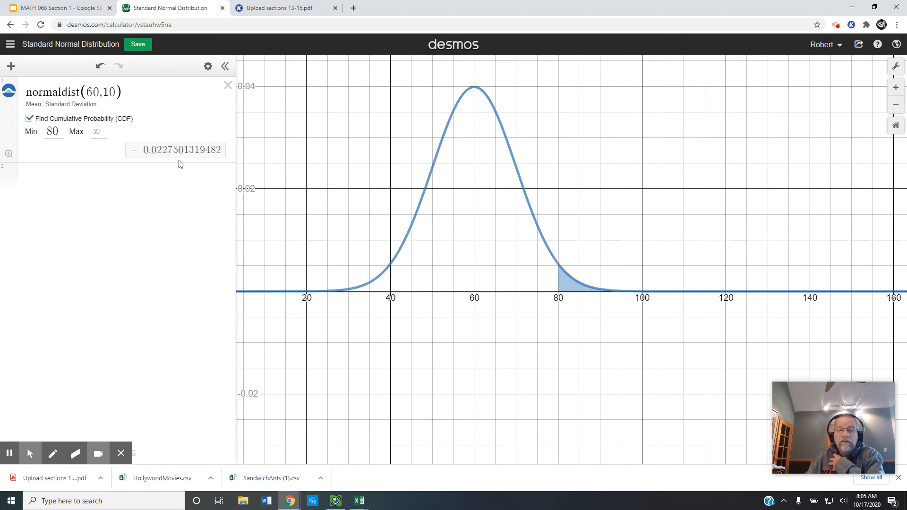
left_click(283, 8)
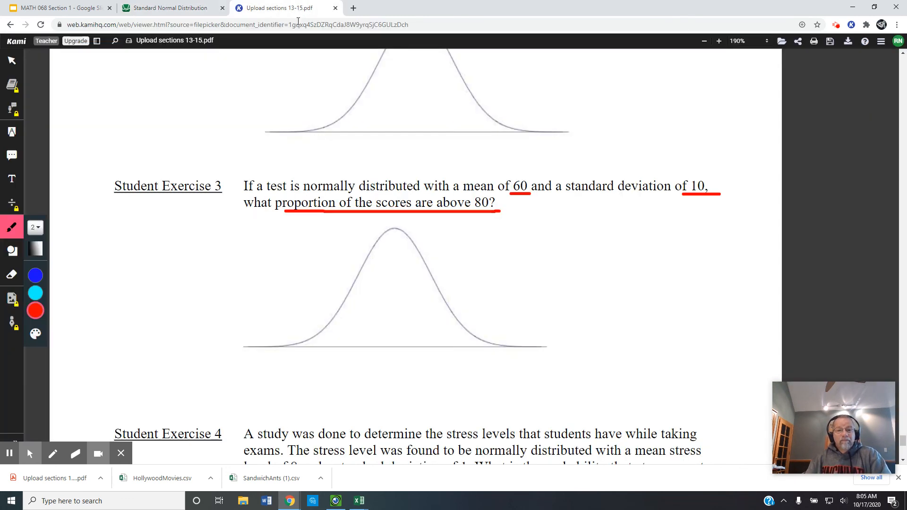
Read Student Exercise 4 on exam stress levels in the PDF, and open the screen recorder's controls
scroll(425, 267, "down", 5)
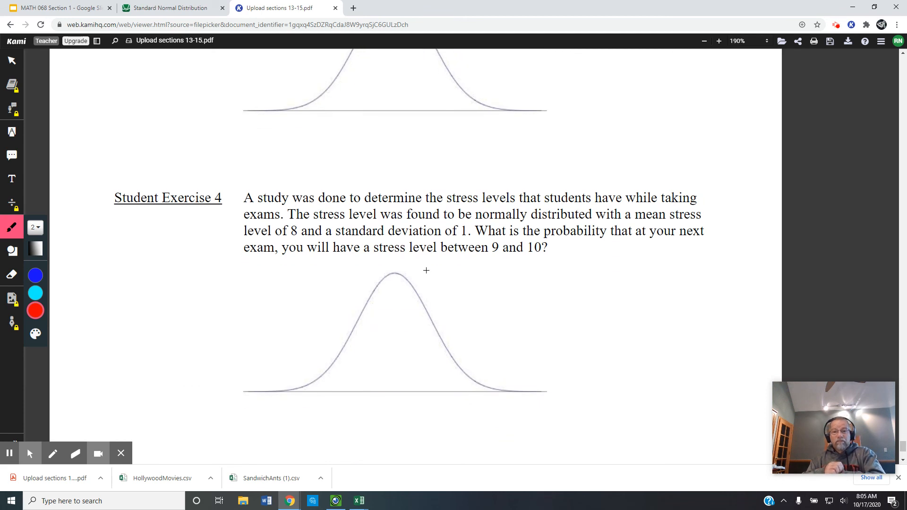
scroll(426, 270, "down", 4)
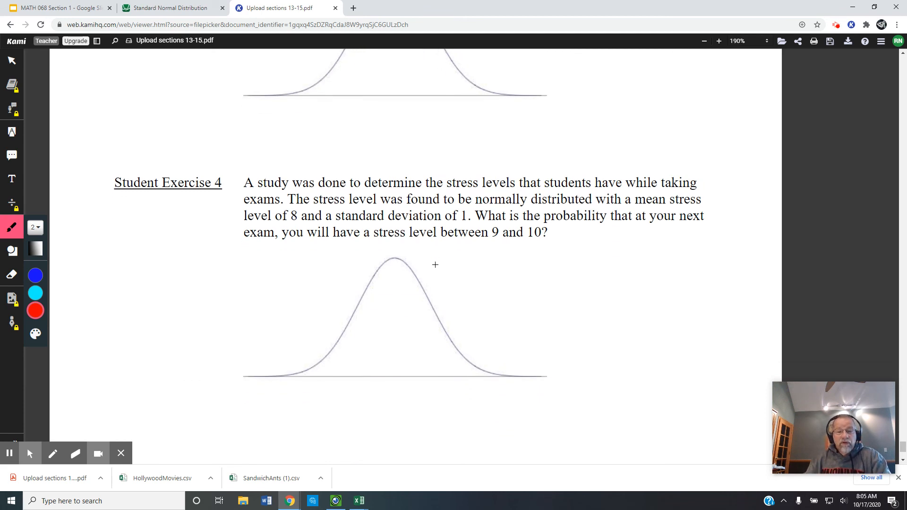
scroll(435, 266, "up", 2)
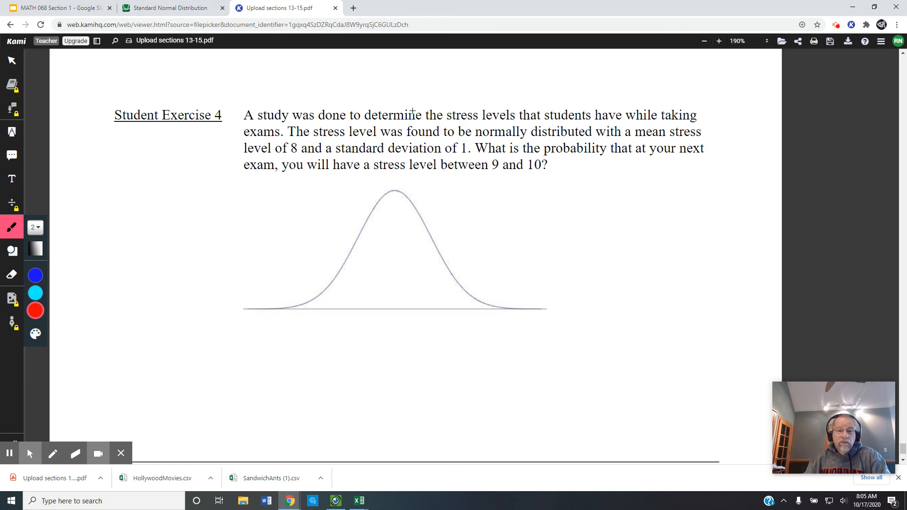
left_click(836, 27)
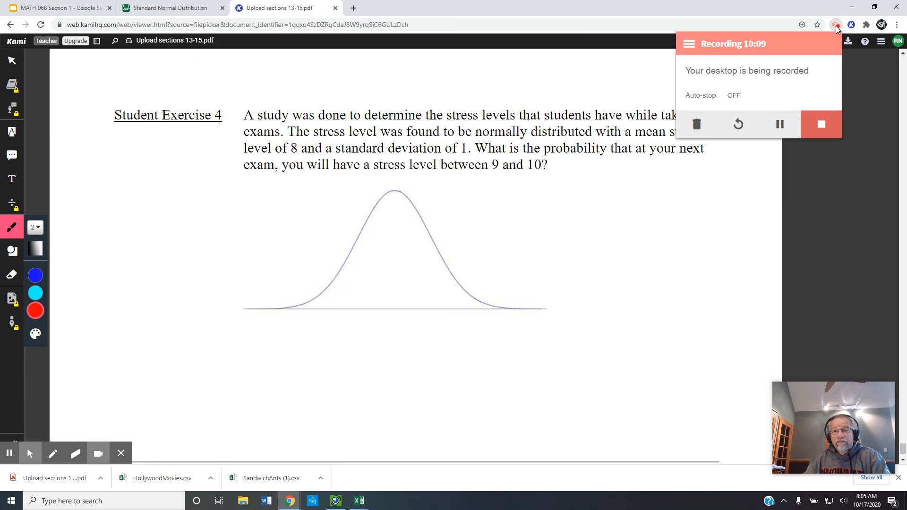